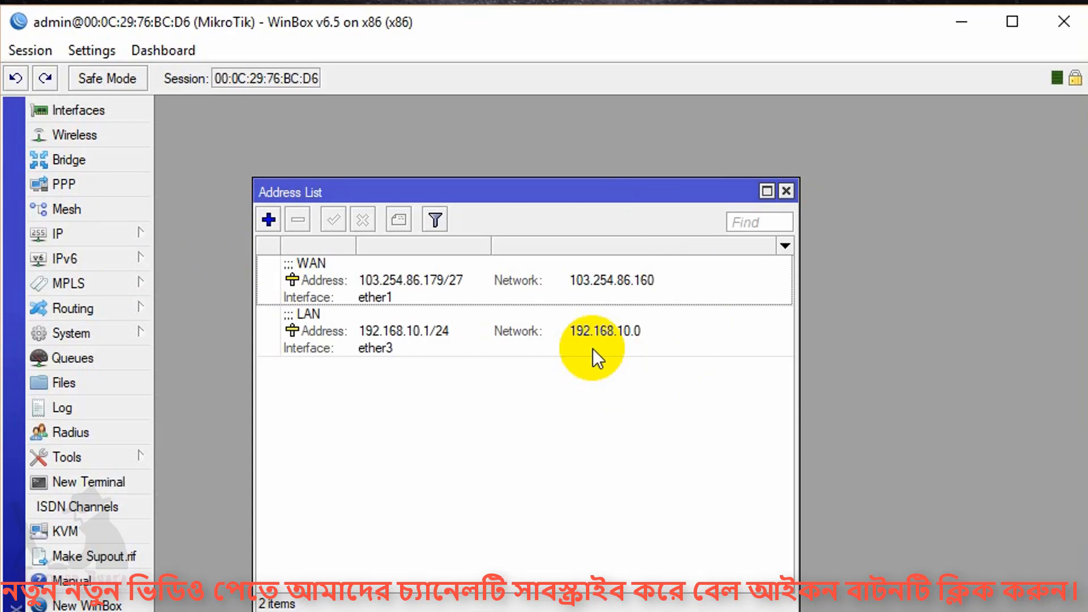
Open the IP Pool list and compare it with the LAN subnet in the Address List.
mouse_move(593, 349)
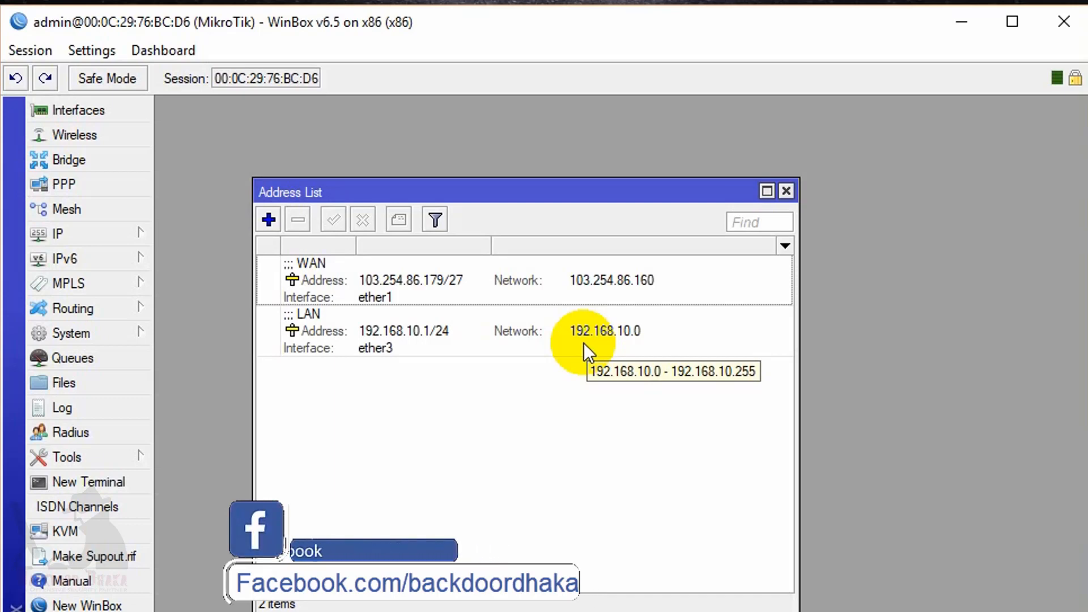
left_click(77, 234)
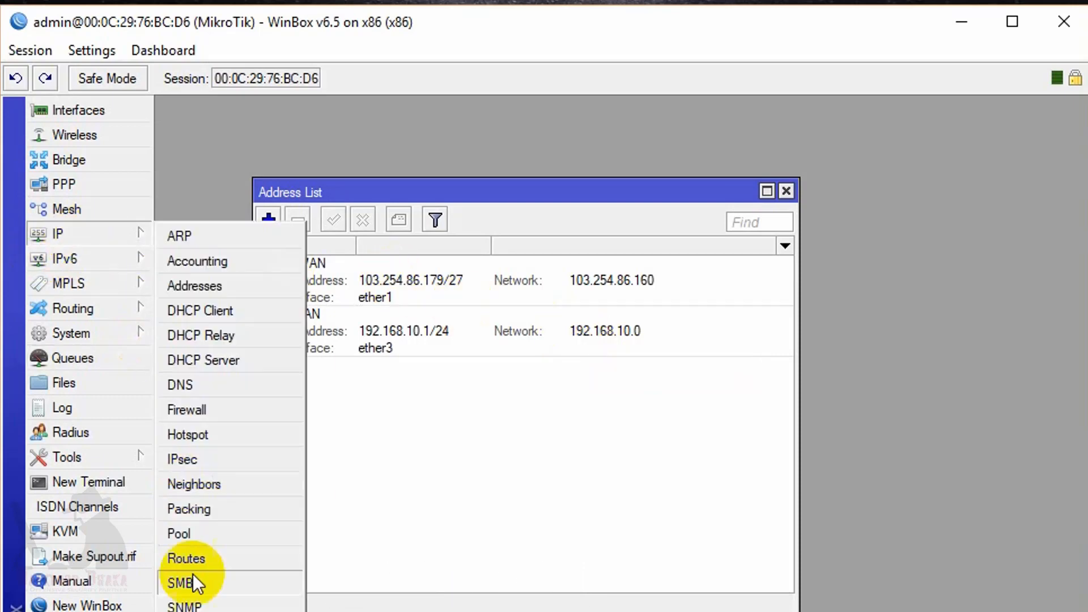
left_click(197, 536)
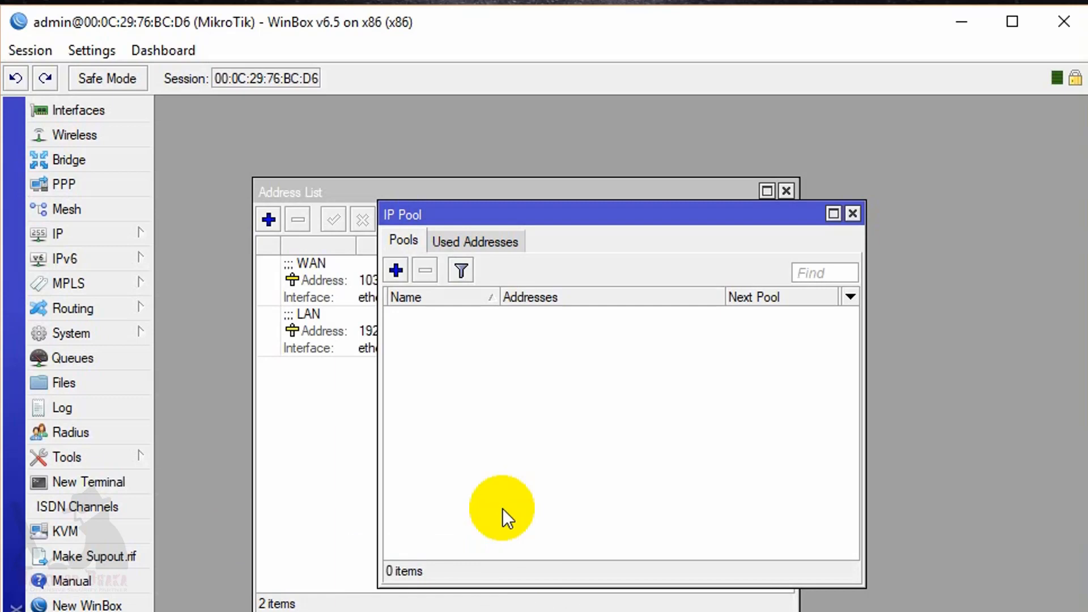
left_click(399, 272)
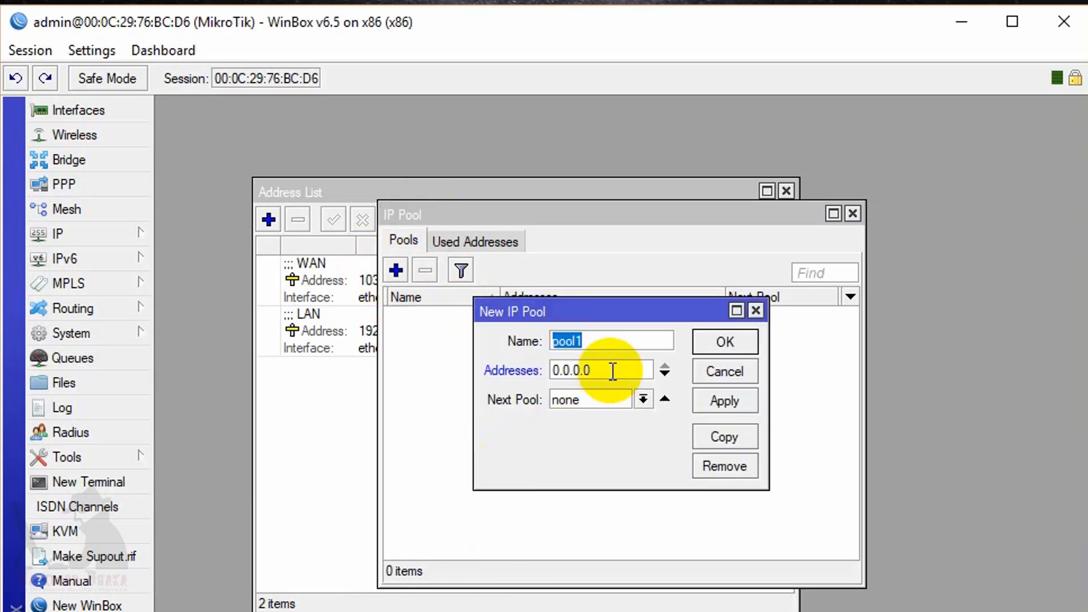
left_click(329, 347)
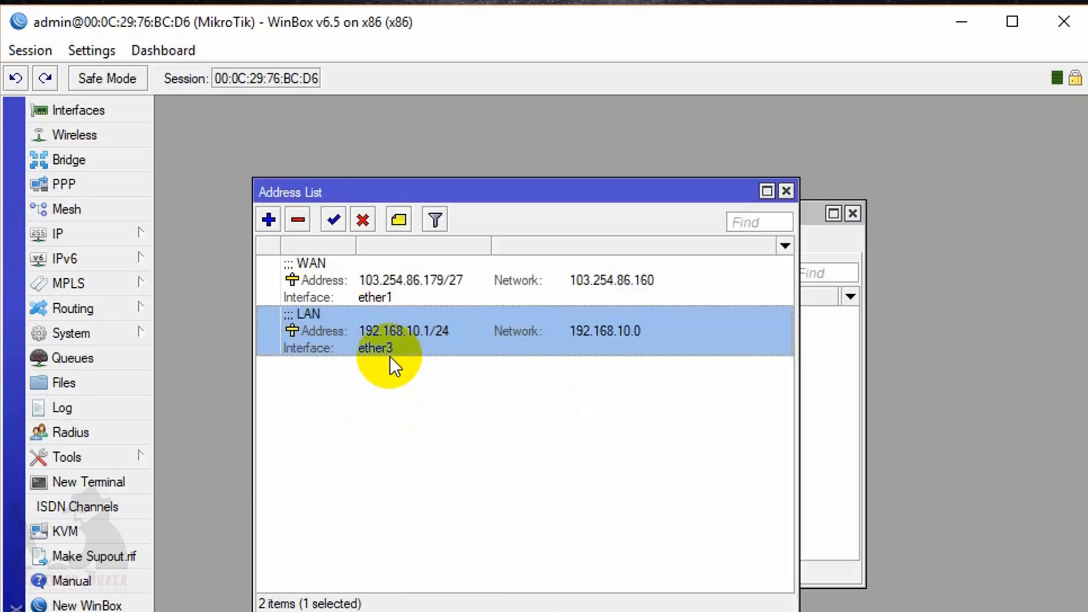
left_click(835, 432)
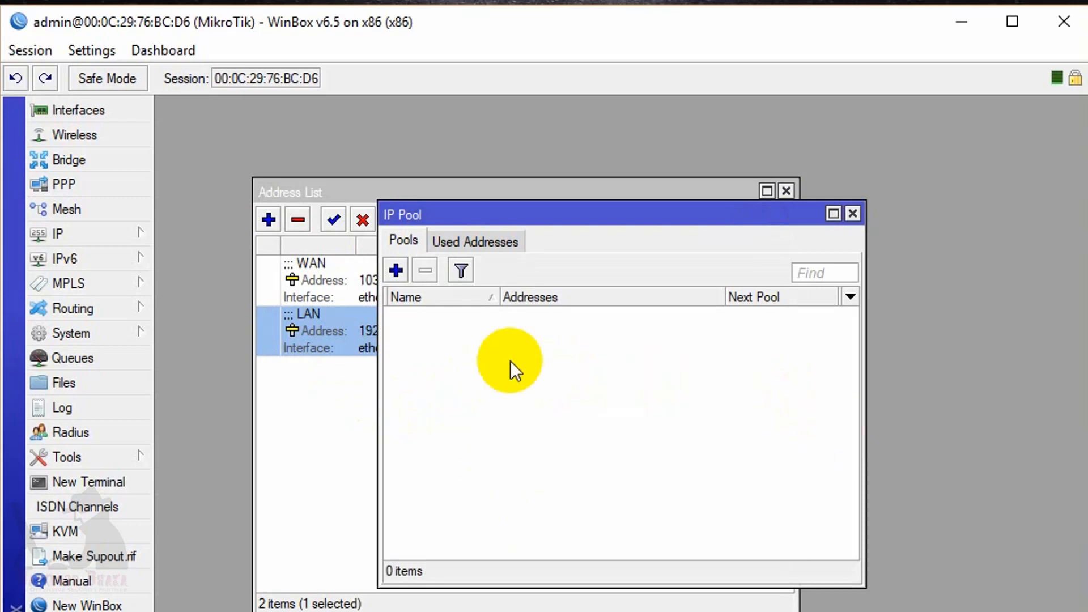
left_click(301, 326)
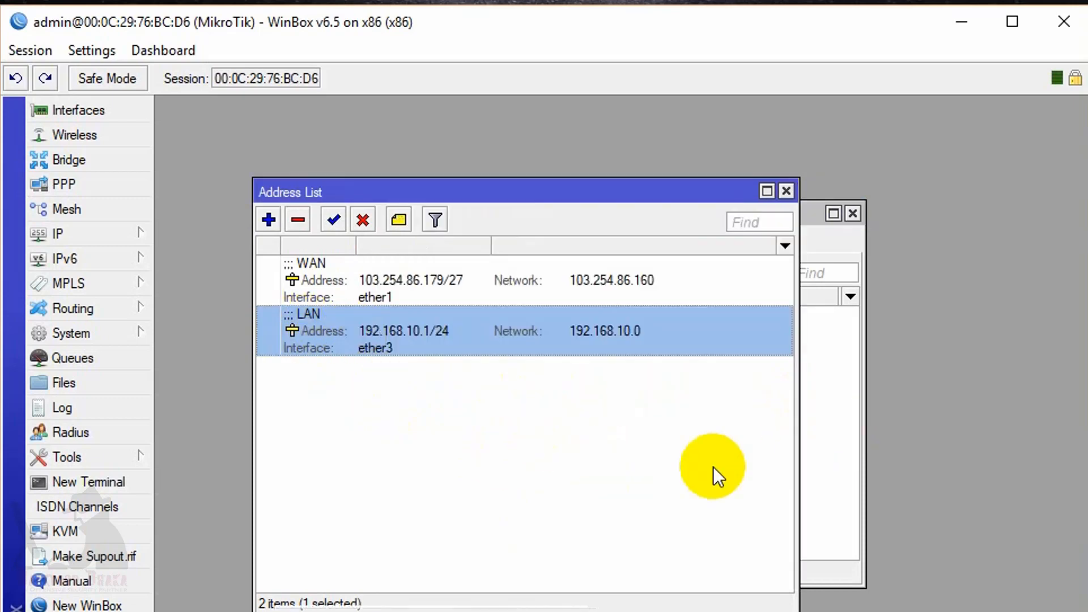
left_click(844, 422)
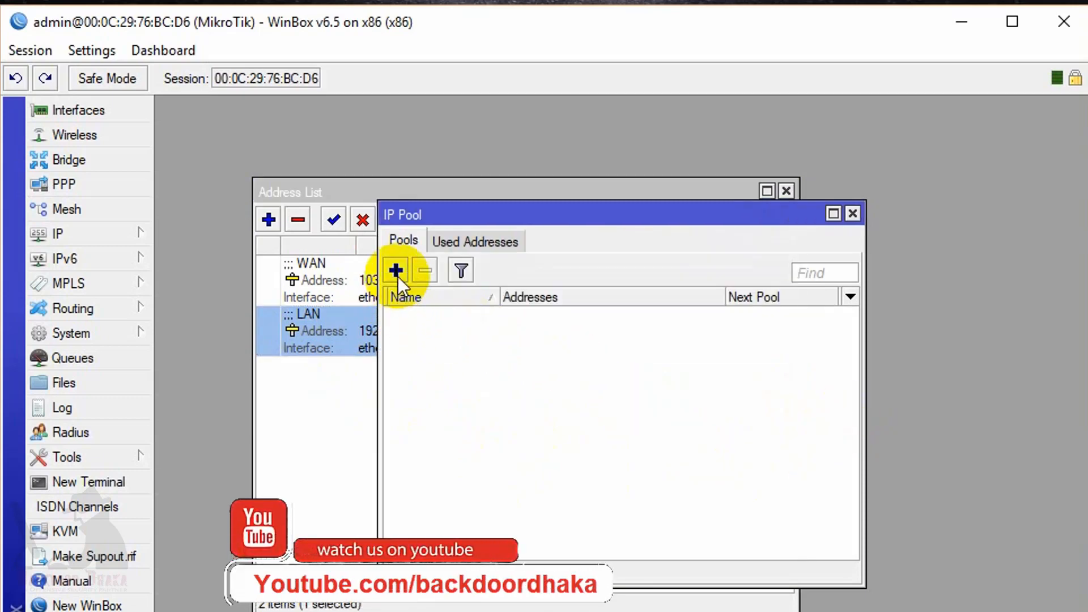
Create pool VPN_Pool spanning 192.168.10.100-192.168.10.110, then bring up the Interface list.
left_click(397, 272)
type("VPN_Pool")
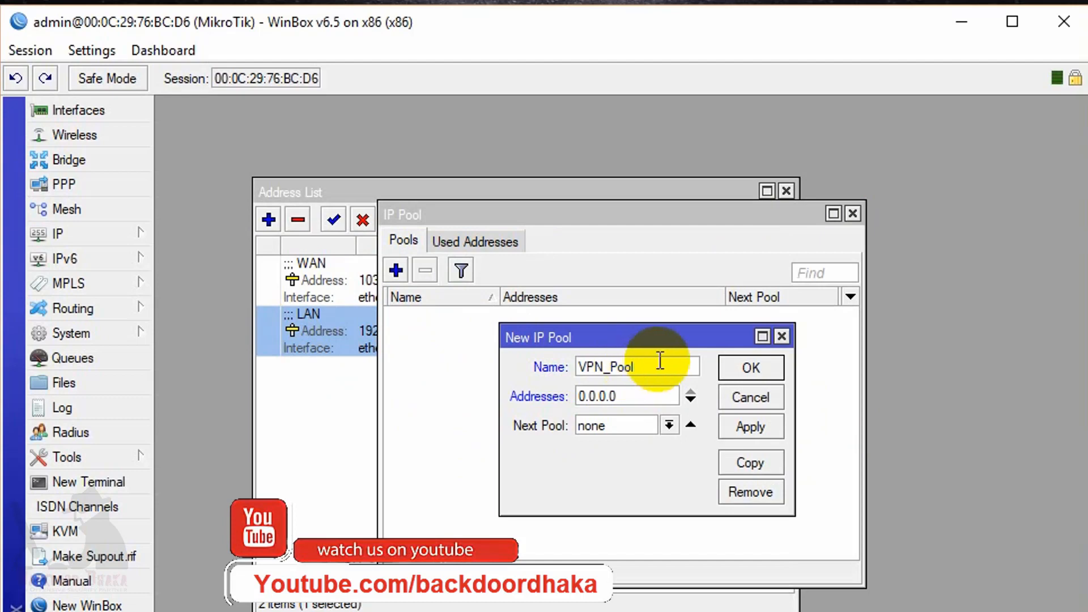
left_click(651, 397)
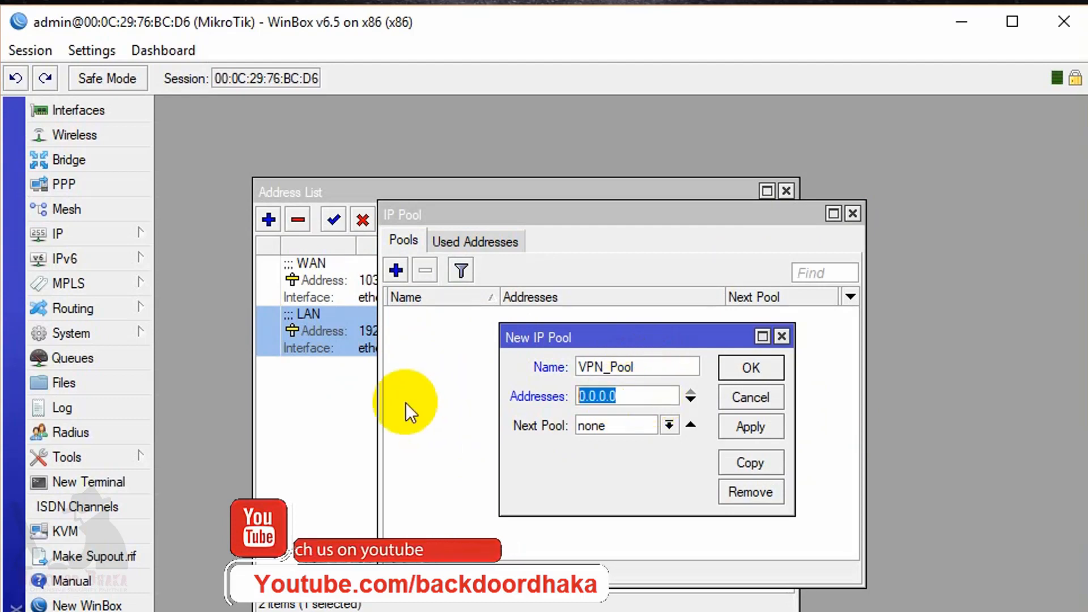
type("192.68.")
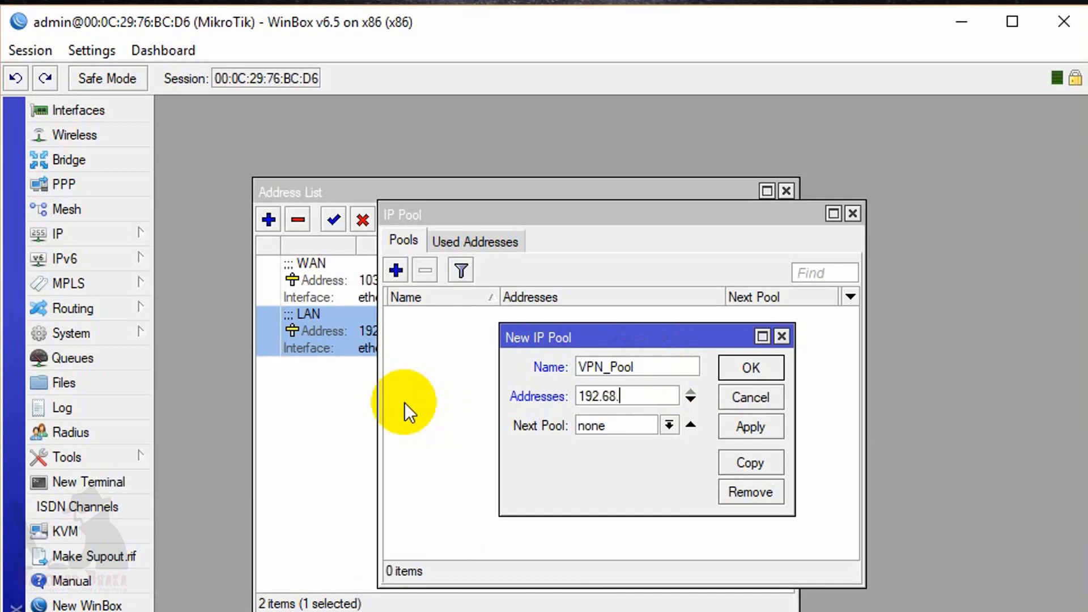
type("10.100-192.168.1")
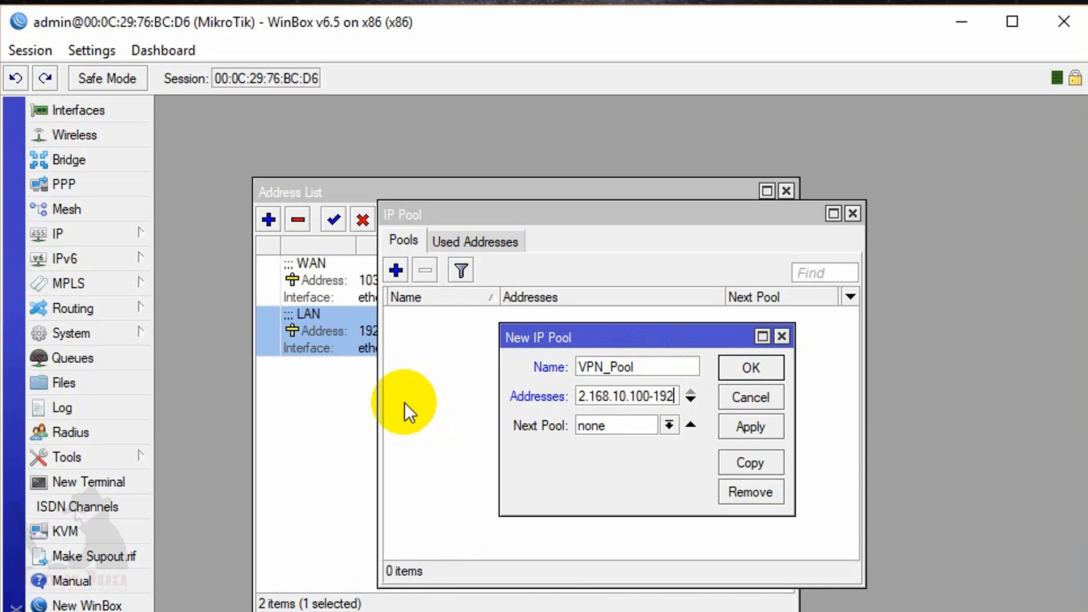
type("0.")
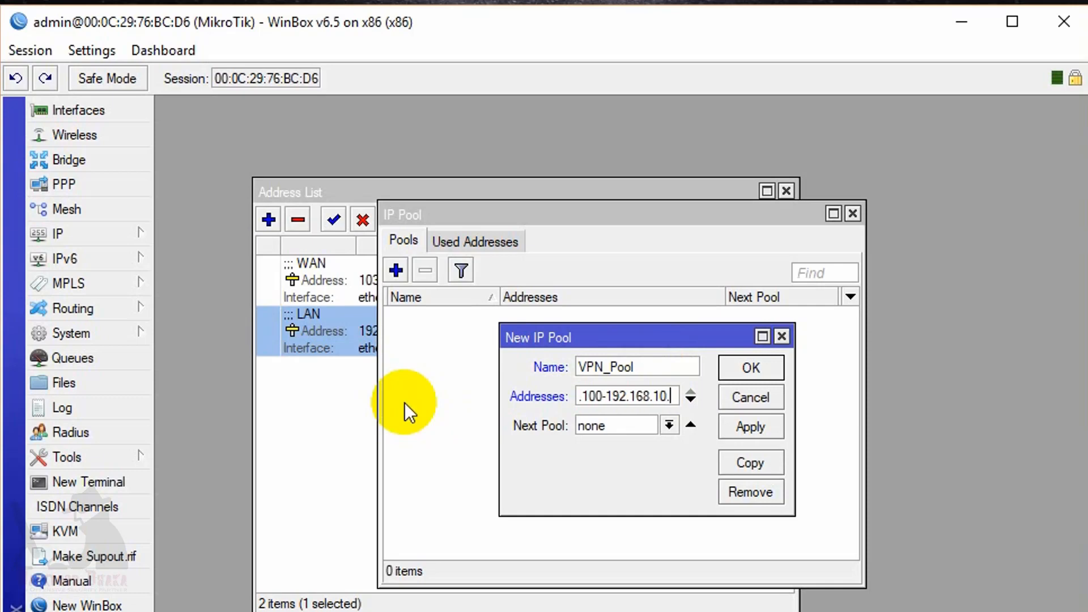
type("110")
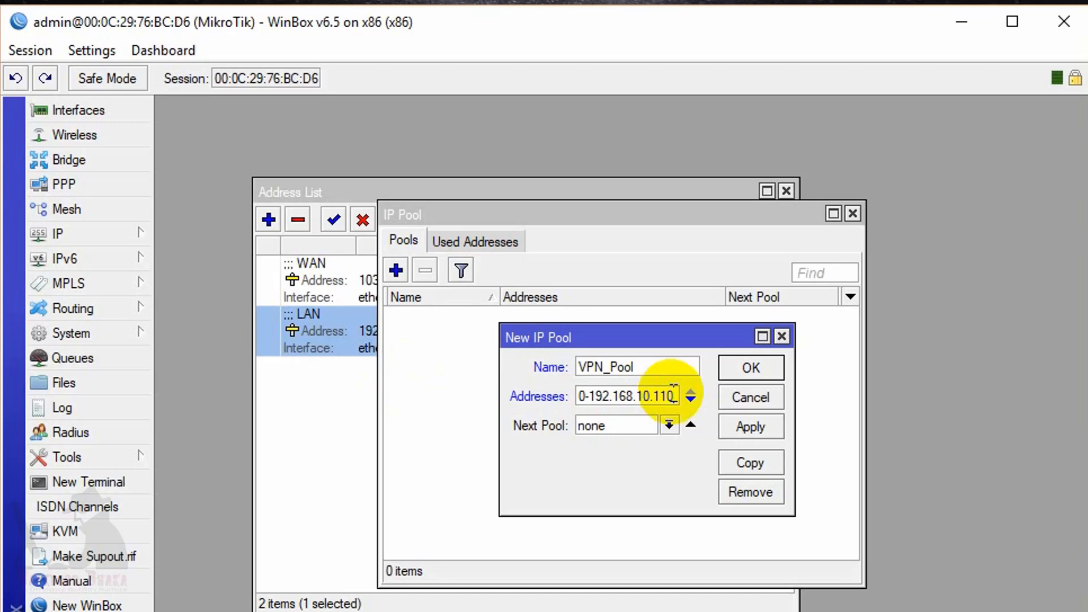
left_click(746, 432)
left_click(728, 374)
left_click(627, 315)
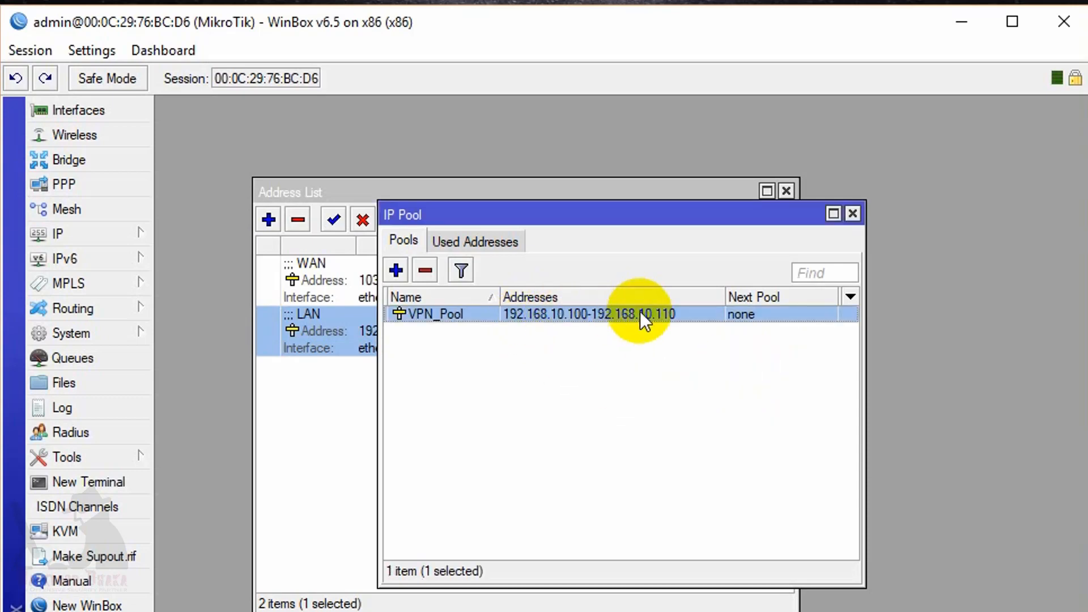
left_click(853, 214)
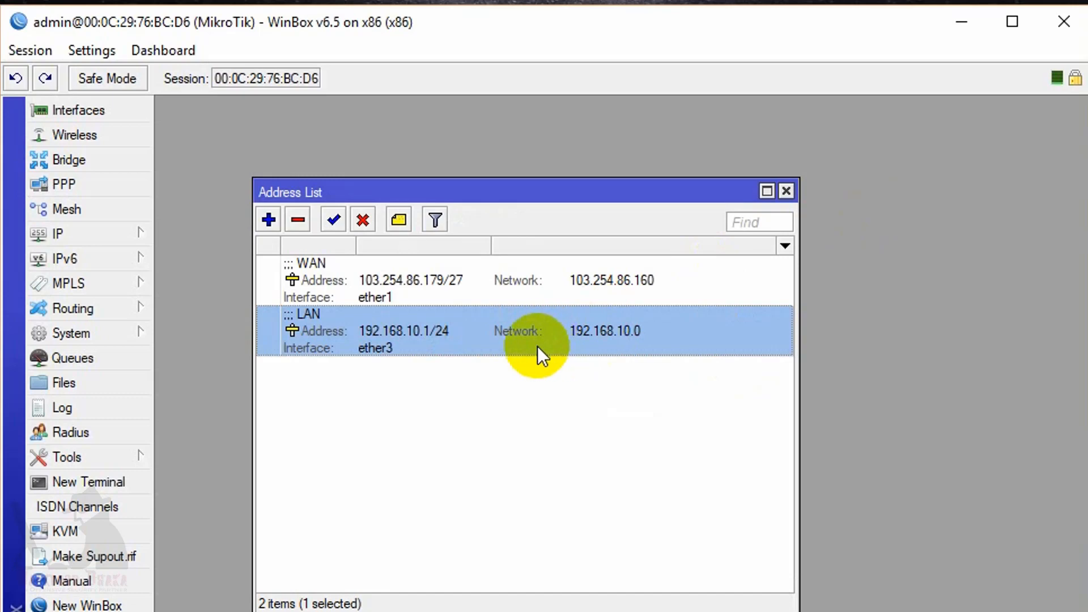
left_click(79, 110)
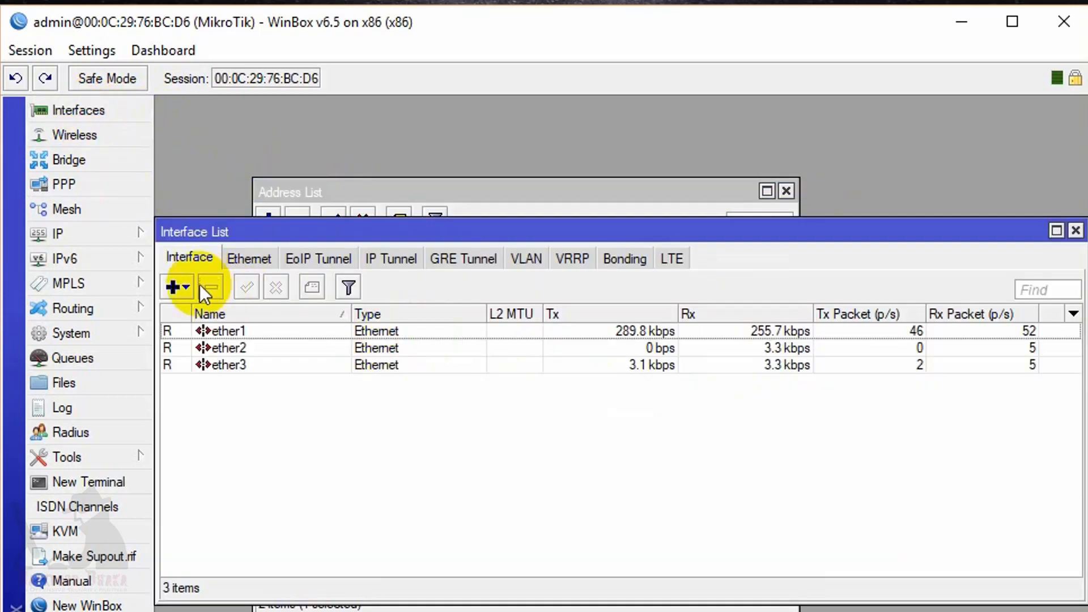
Add a PPTP Server Binding interface renamed to pptp-VPN and save it.
left_click(177, 286)
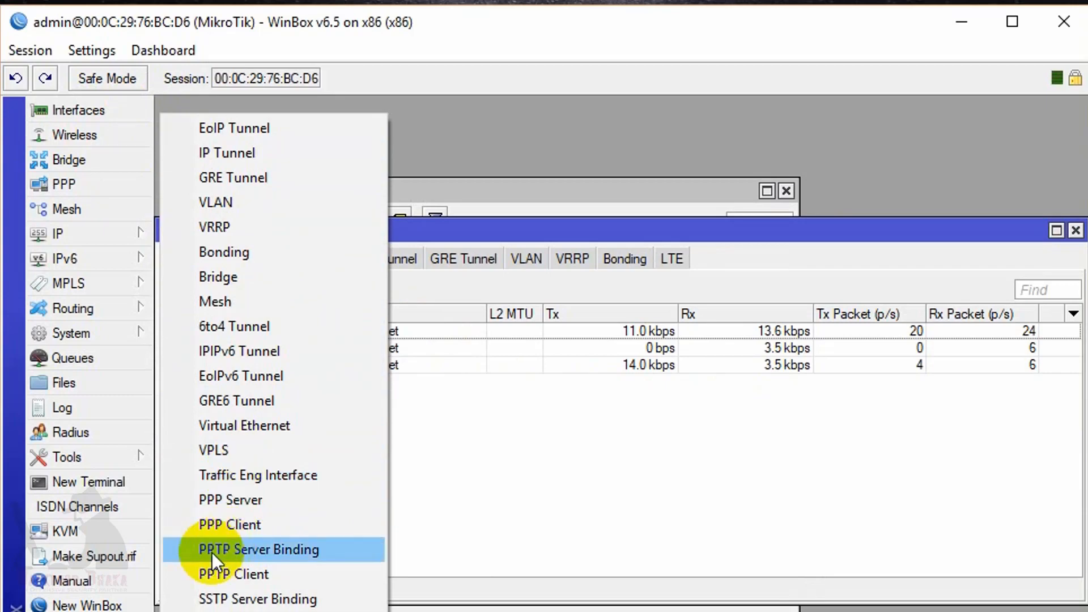
left_click(313, 552)
left_click(543, 289)
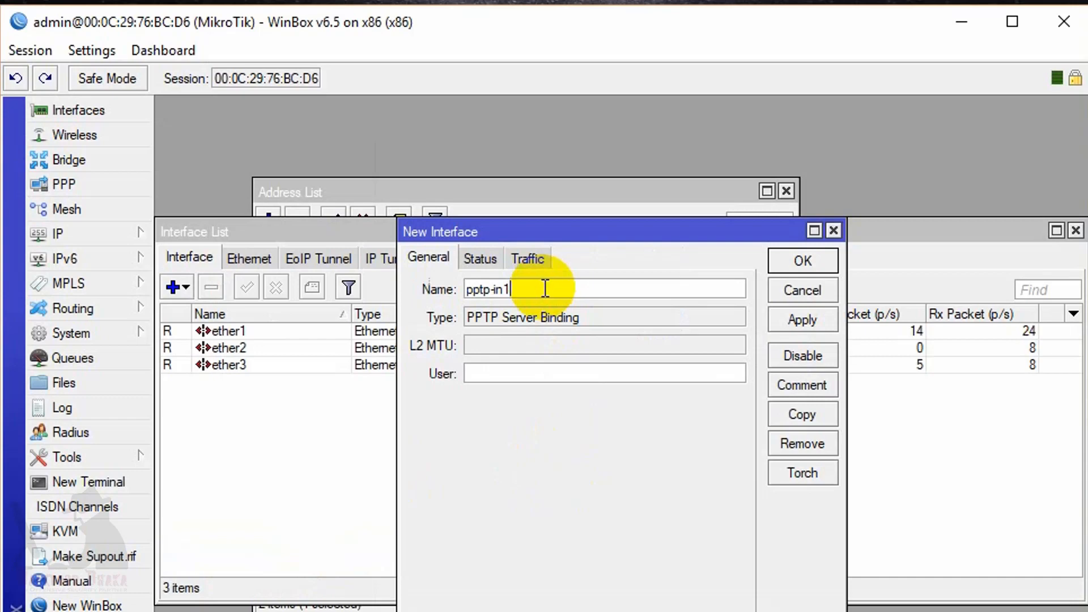
key("BackSpace")
key("BackSpace")
key("BackSpace")
type("VPN")
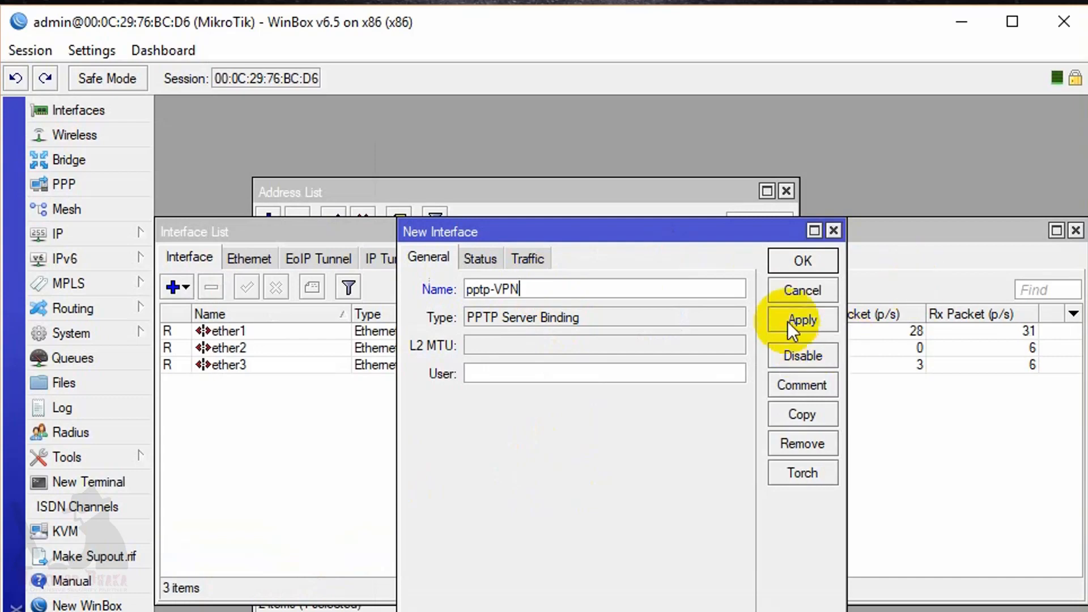
left_click(791, 321)
left_click(800, 256)
left_click(504, 385)
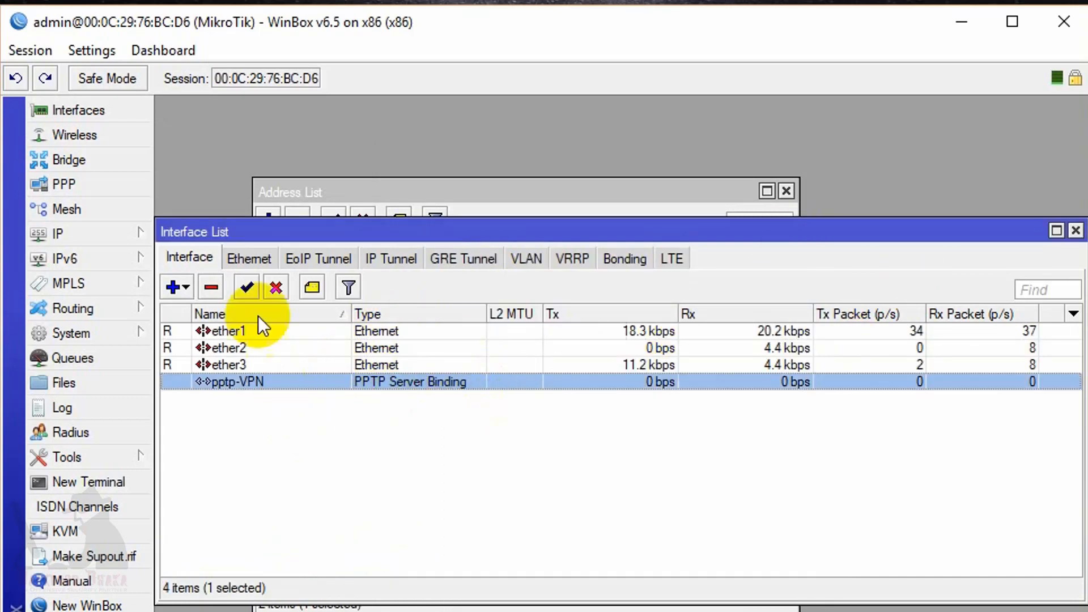
left_click(74, 187)
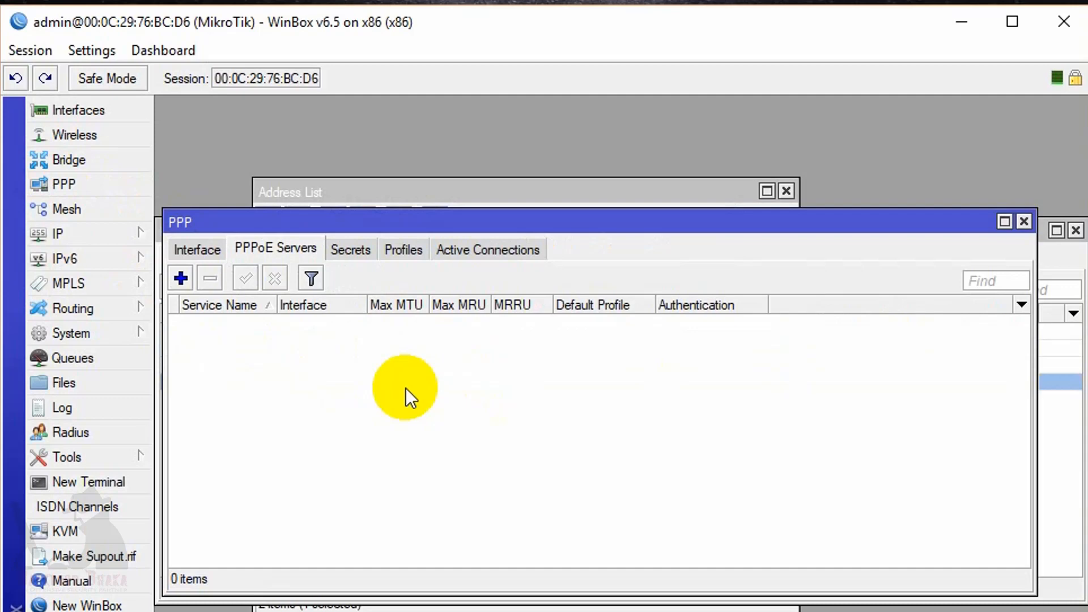
Select pptp-VPN among PPP interfaces, then view the default and default-encryption profiles.
left_click(188, 251)
left_click(273, 329)
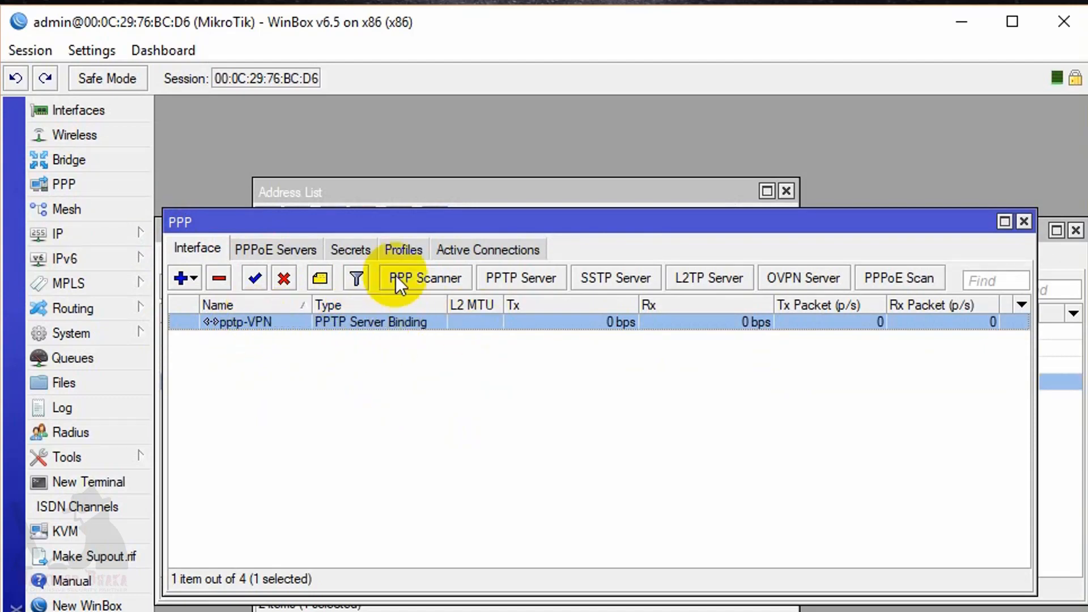
left_click(395, 252)
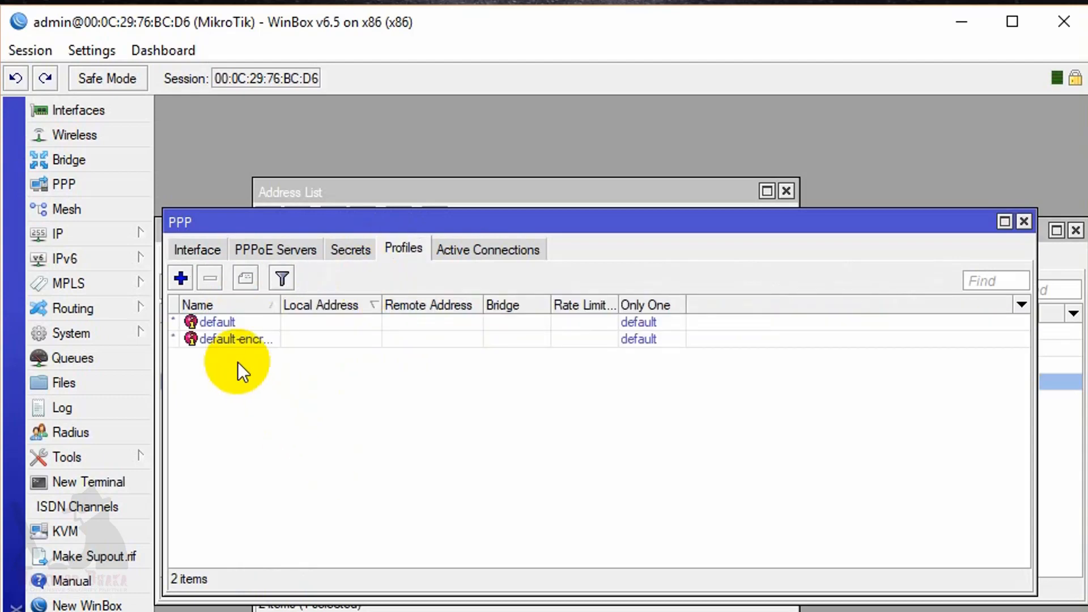
Glance at the default-encryption profile, then start a new PPP profile named PPTP_VPN.
double_click(244, 336)
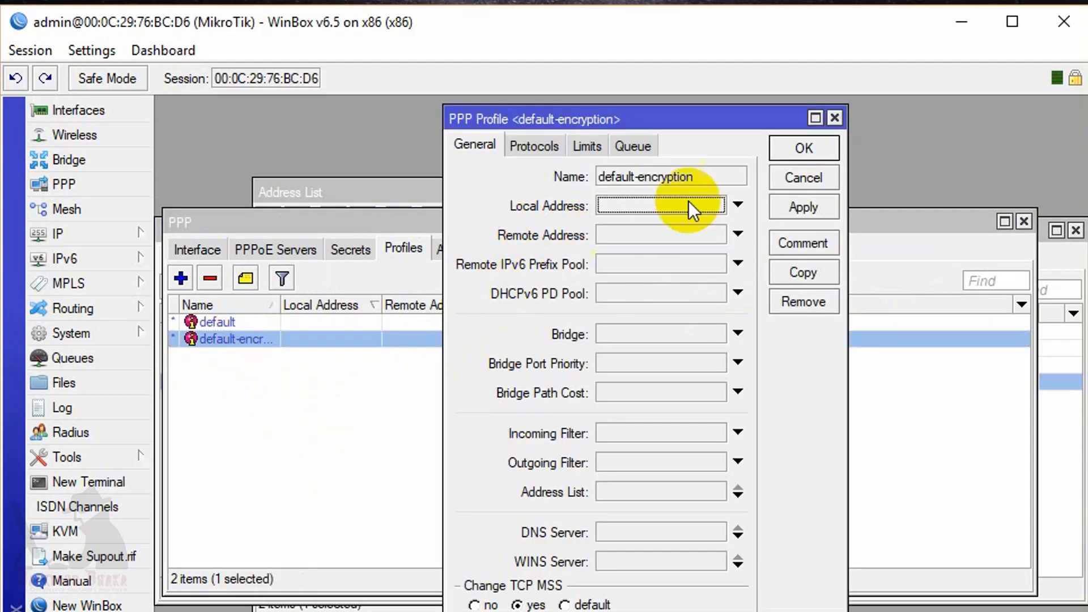
left_click(836, 117)
left_click(189, 283)
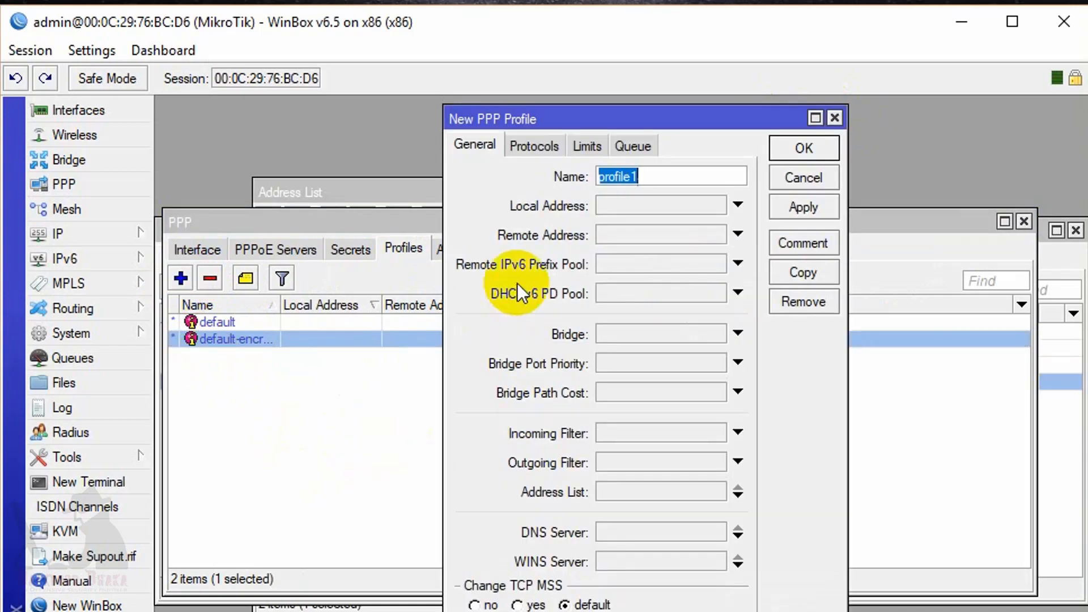
type("JPP")
key("BackSpace")
key("BackSpace")
key("BackSpace")
type("PPTP_")
type("SP")
key("BackSpace")
key("BackSpace")
type("VPN")
Set the profile's local address to 192.168.10.1 and remote address to VPN_Pool.
left_click(659, 207)
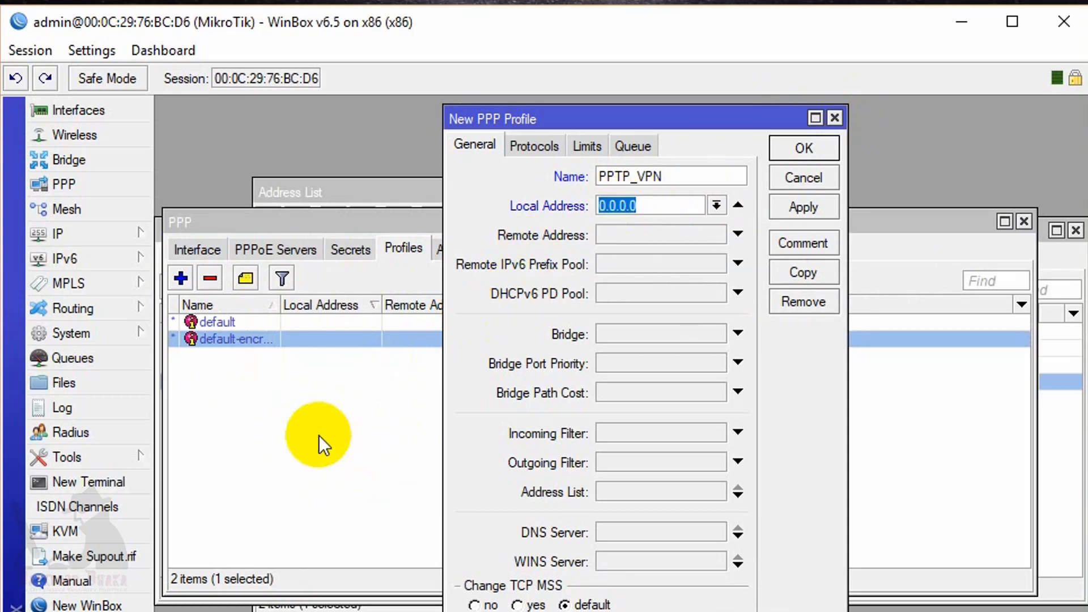
type("192")
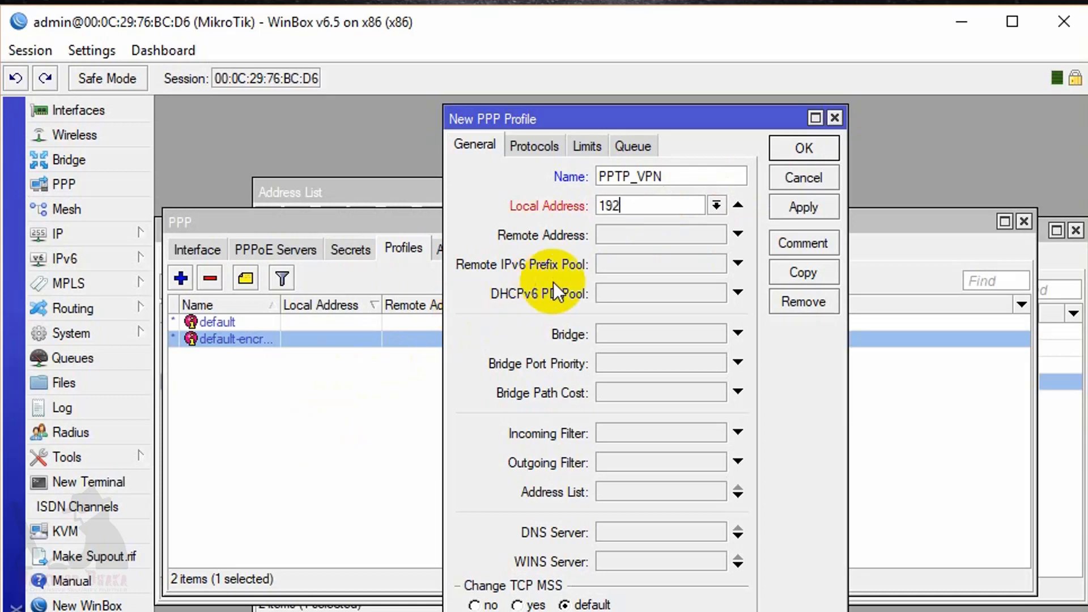
type(".168.10.1")
left_click(737, 234)
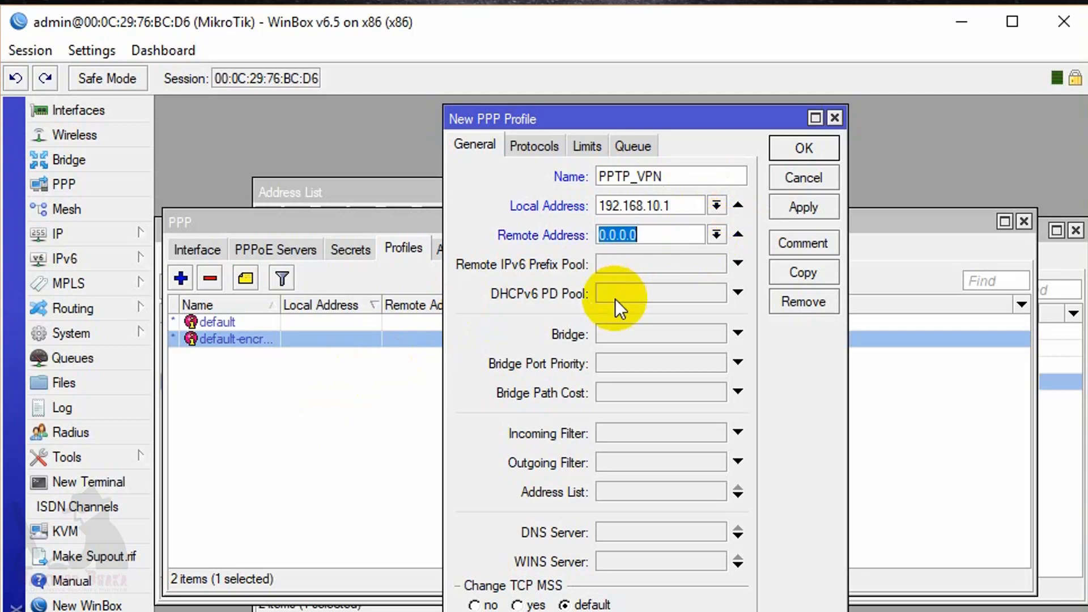
left_click(714, 235)
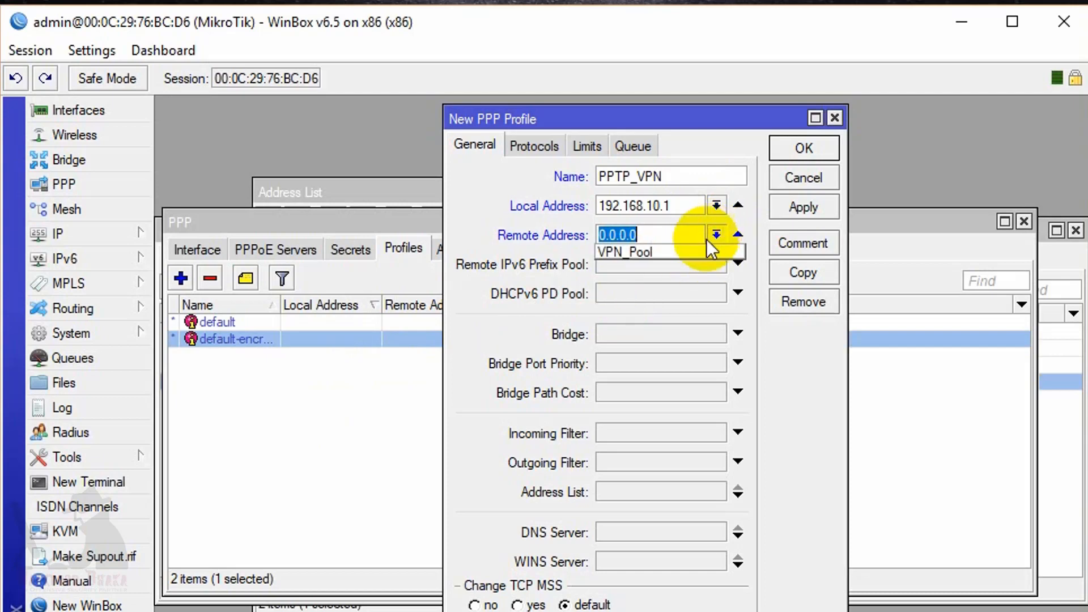
left_click(648, 253)
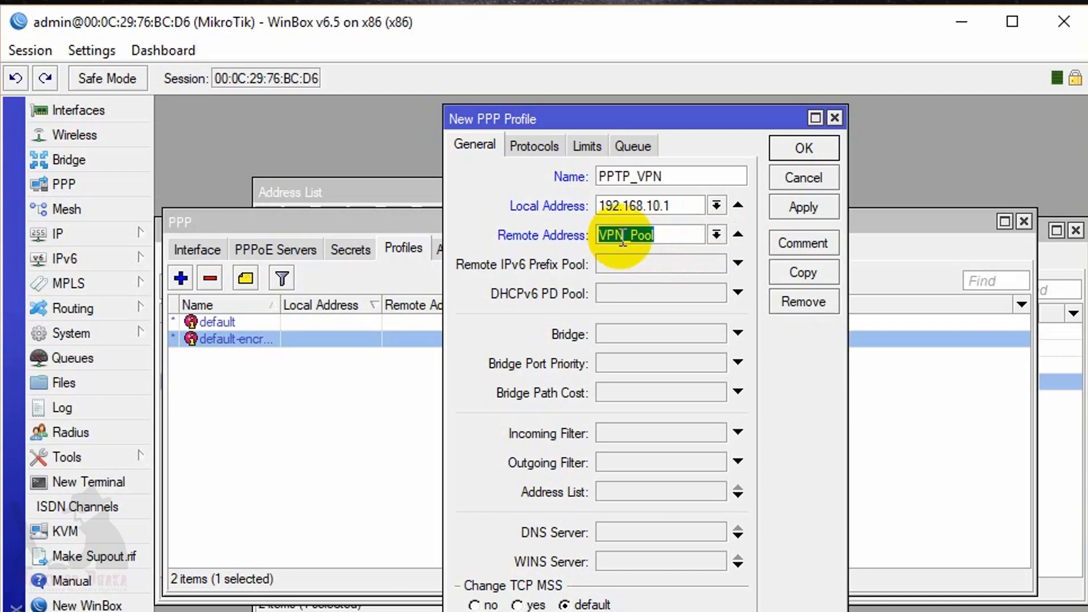
Set the profile's DNS servers to 192.168.10.1 and 8.8.8.8.
left_click(678, 527)
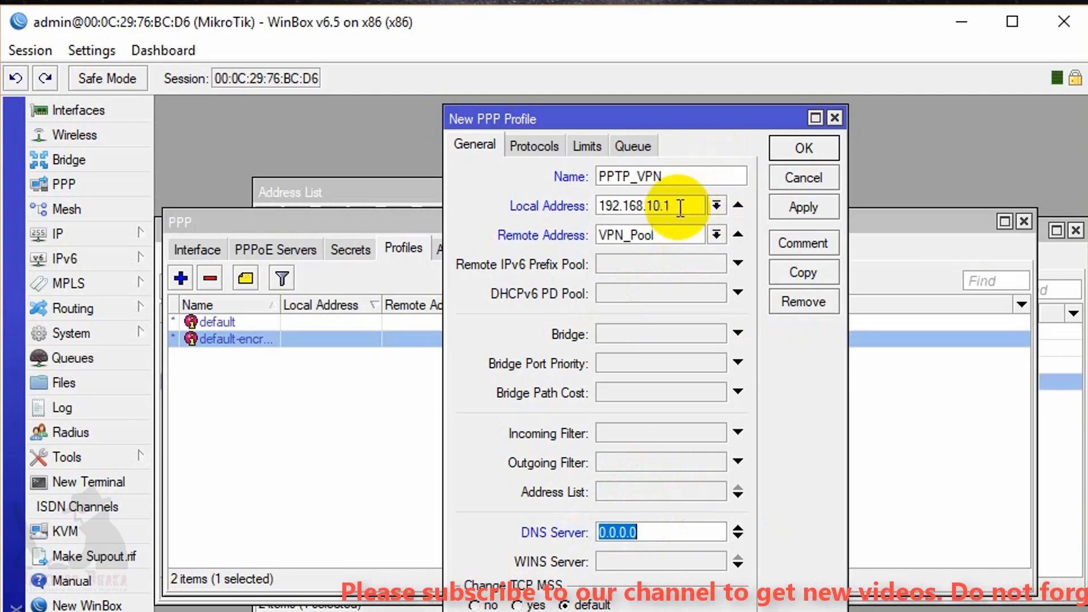
left_click_drag(688, 206, 462, 213)
key("ctrl+c")
left_click(664, 531)
key("ctrl+a")
key("ctrl+v")
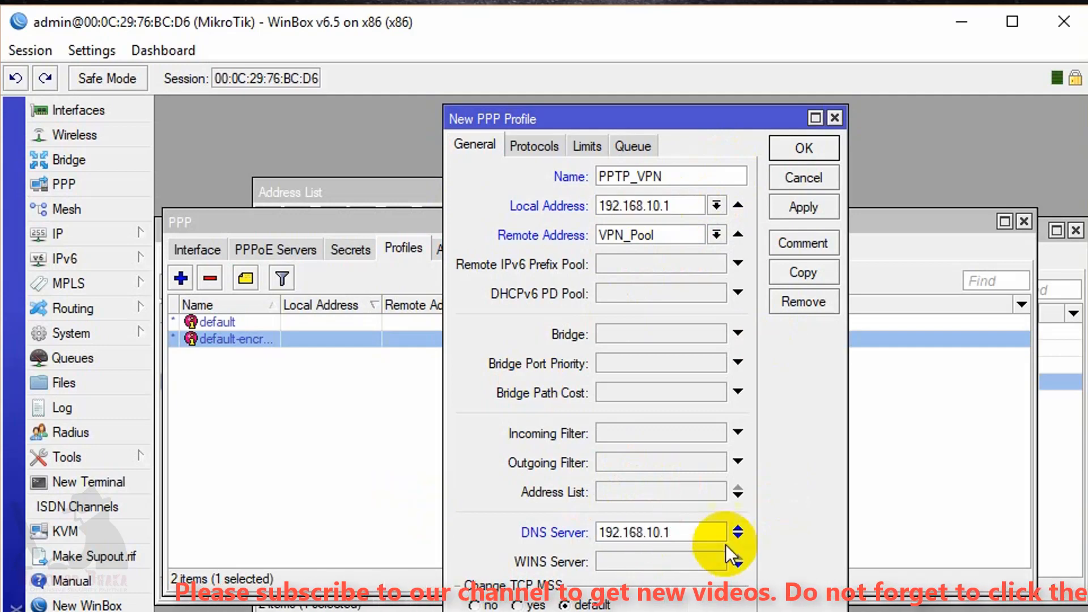
left_click(738, 537)
type("8.8.8.8")
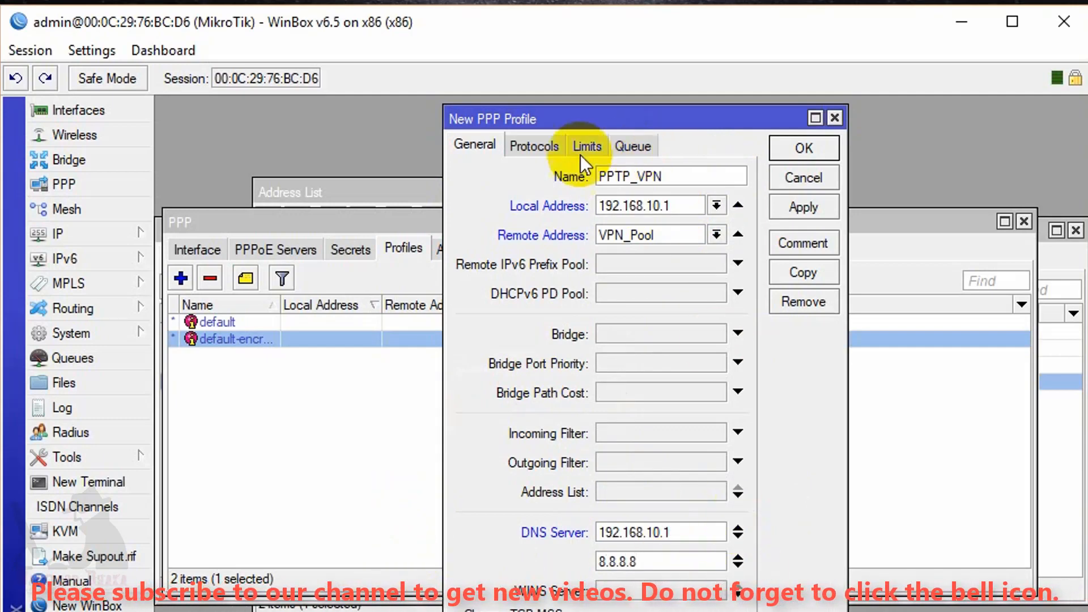
Give PPTP_VPN rate limit 2048000/2048000 and Only One yes on the Limits tab, then save it.
left_click(532, 144)
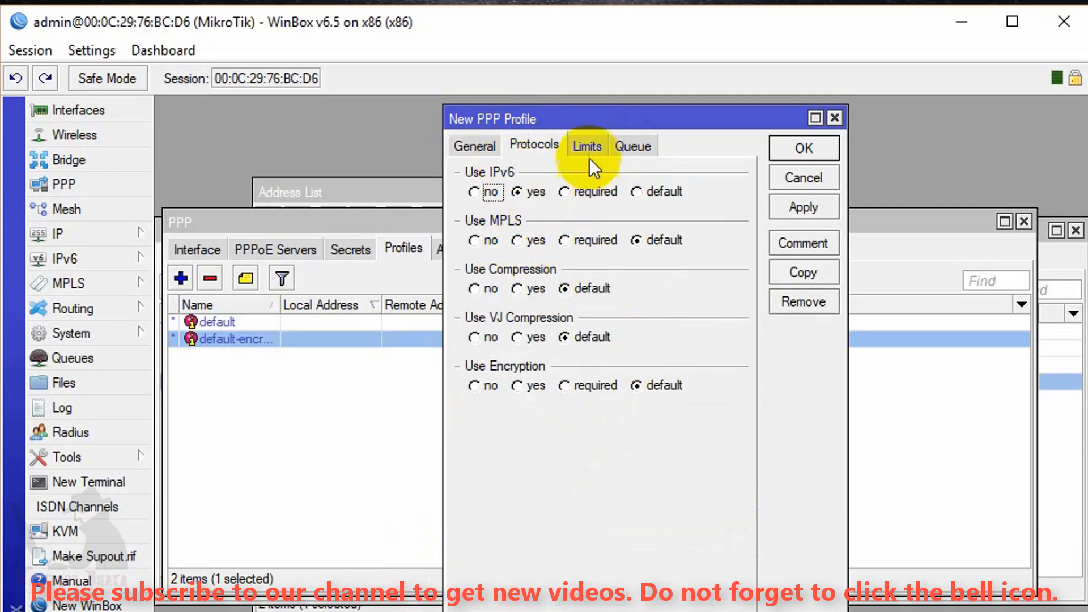
left_click(584, 143)
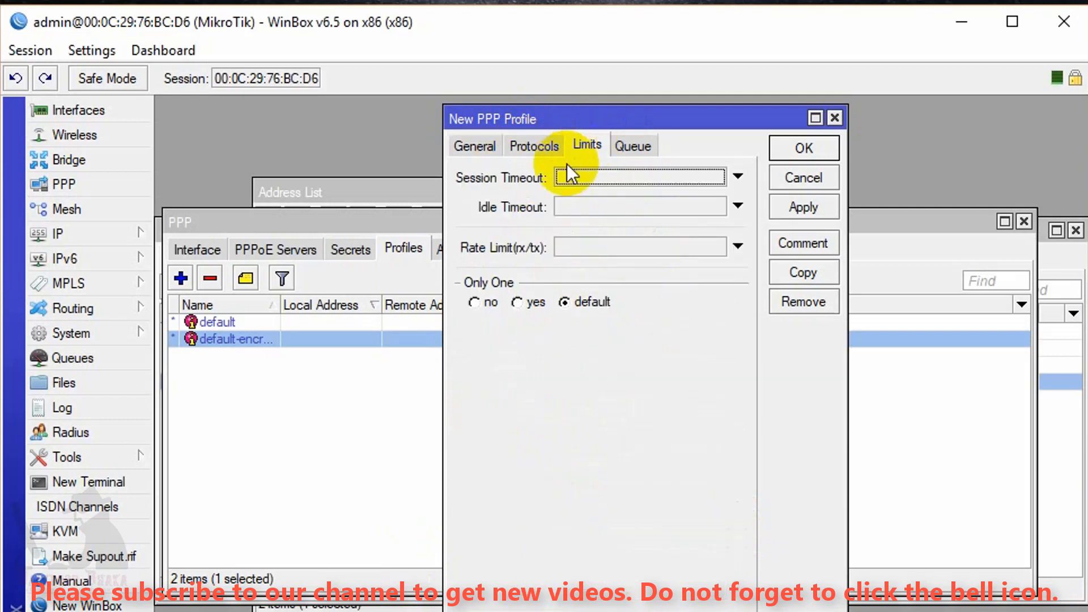
left_click(583, 248)
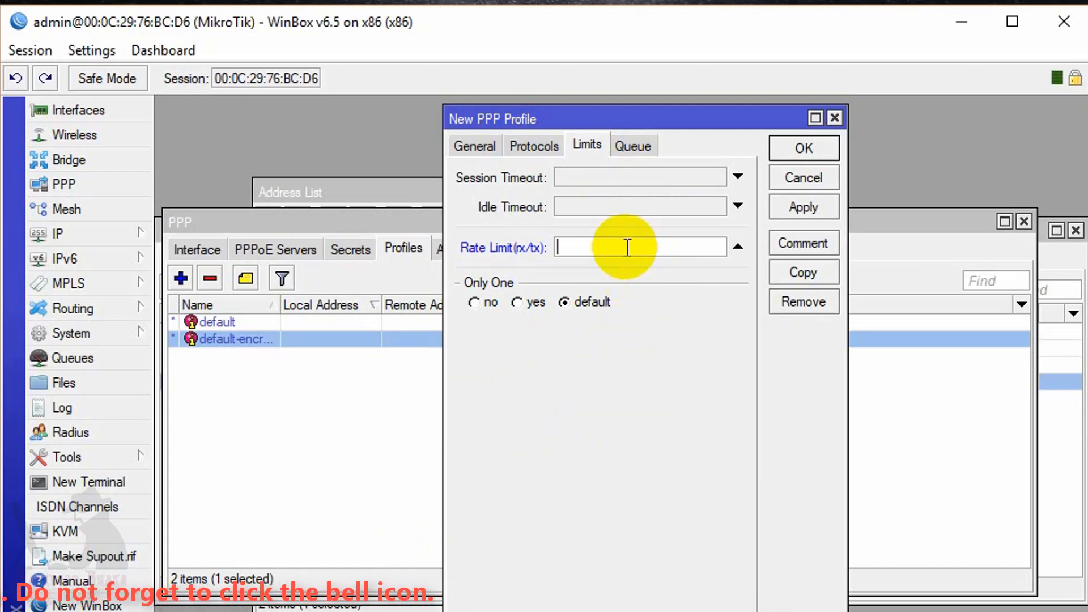
left_click(524, 305)
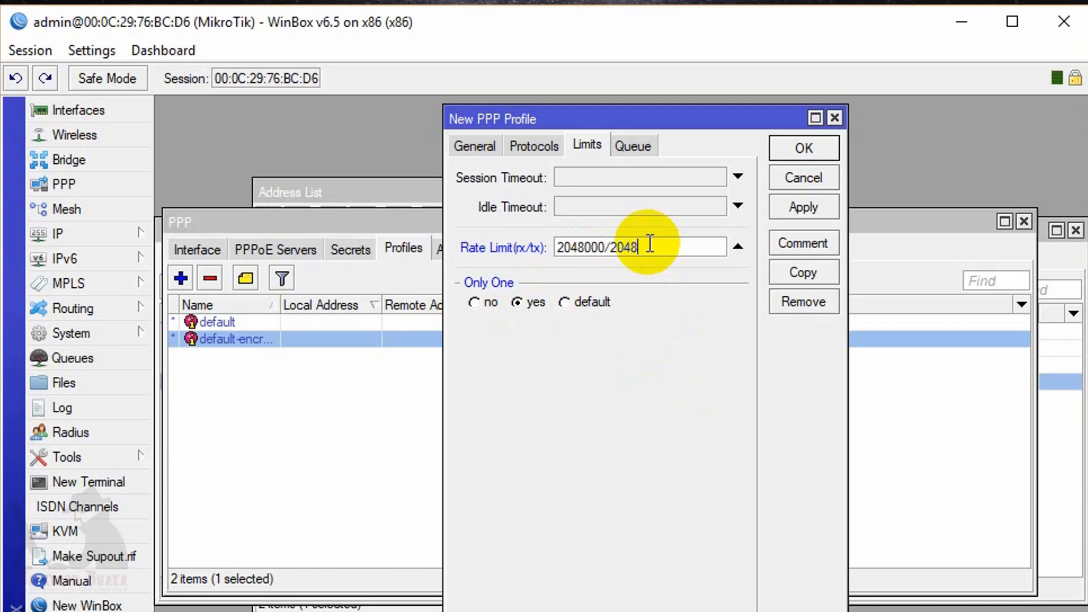
type("000")
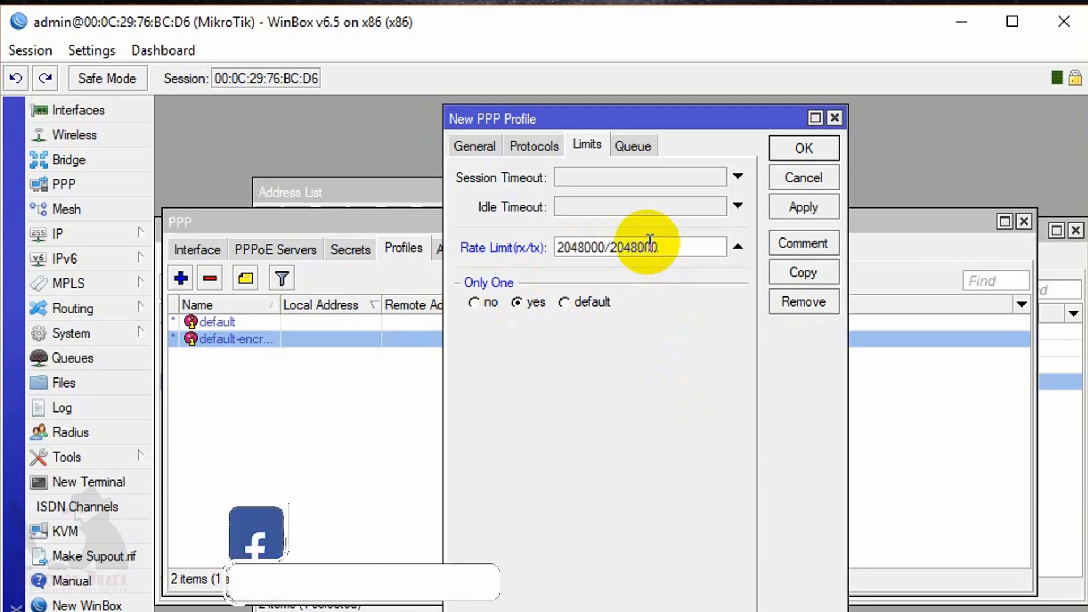
left_click(627, 147)
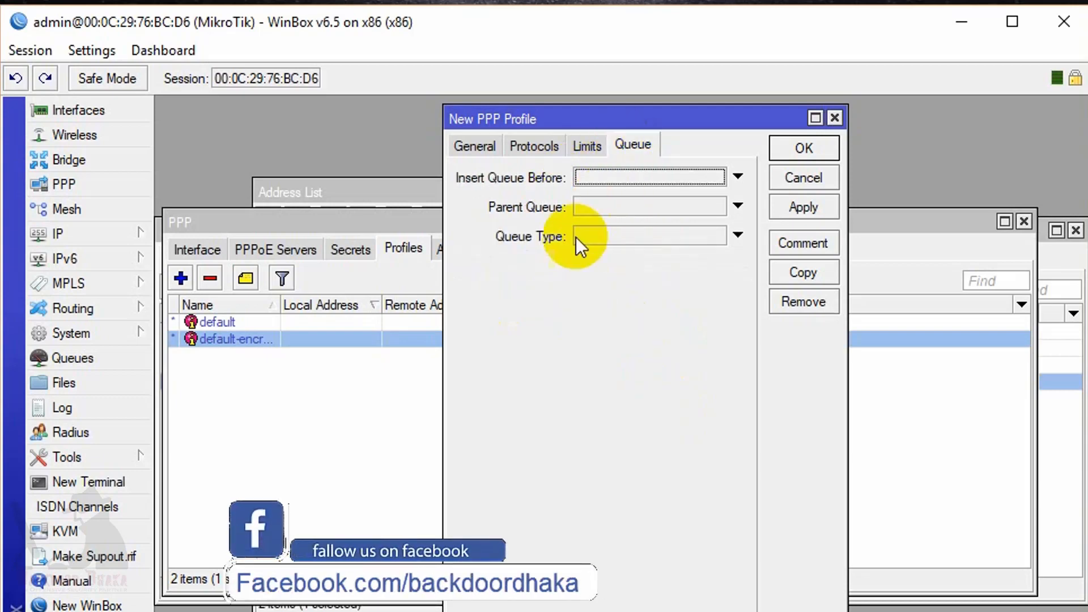
left_click(587, 148)
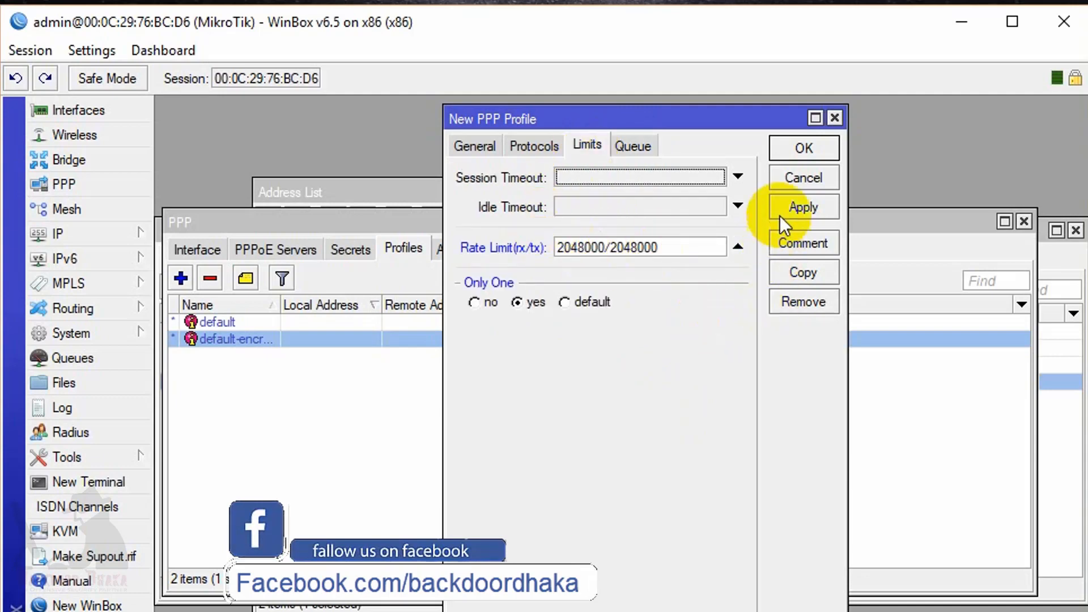
left_click(804, 207)
left_click(804, 147)
left_click(287, 321)
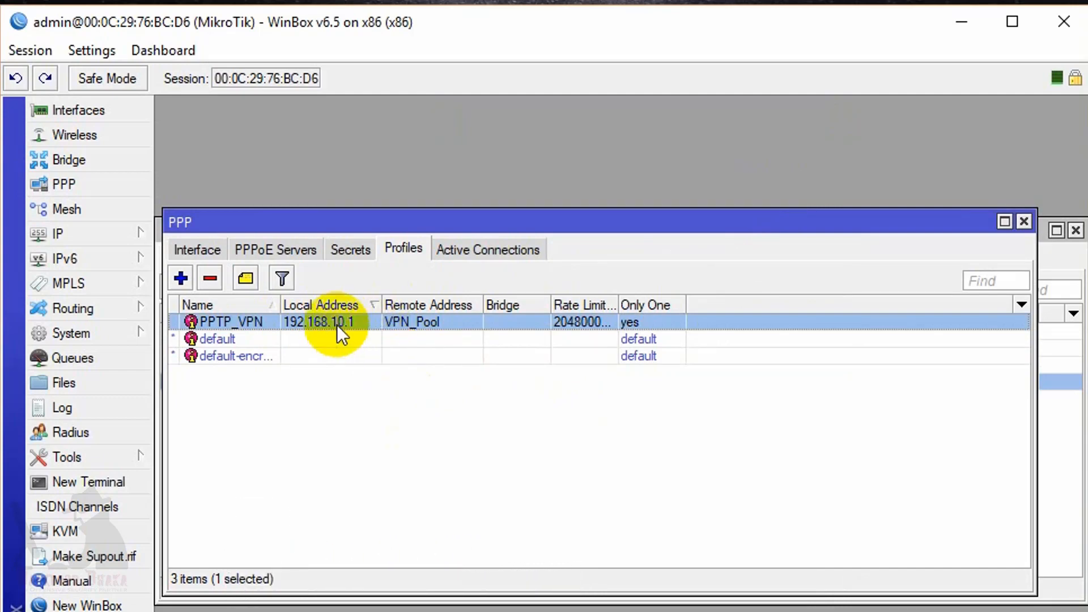
Enable the PPTP server with MRRU 1600 and mschap1, pap and chap authentication.
left_click(192, 248)
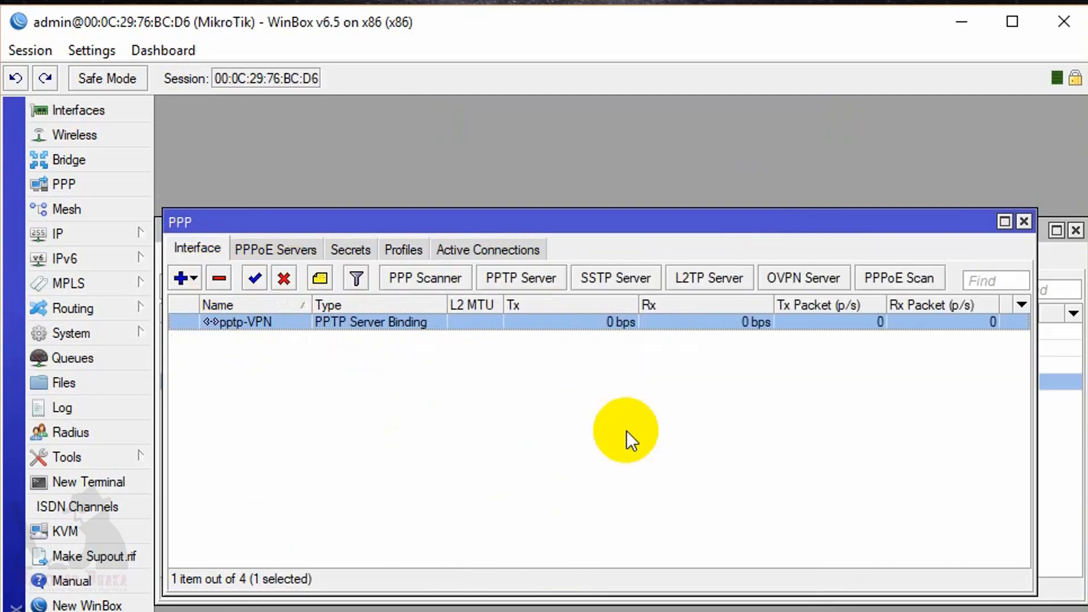
left_click(527, 278)
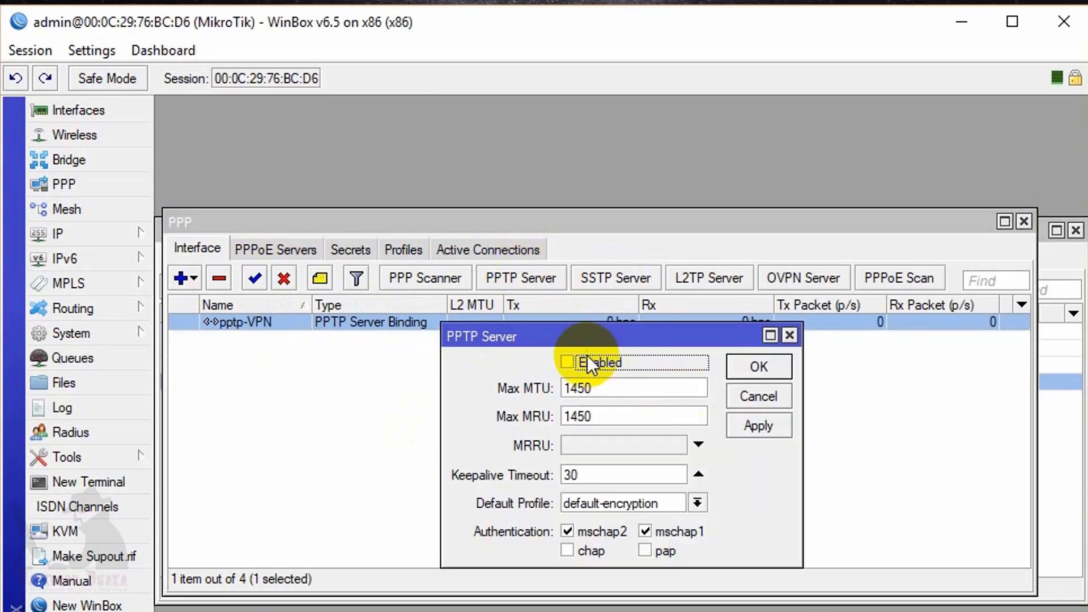
left_click(598, 447)
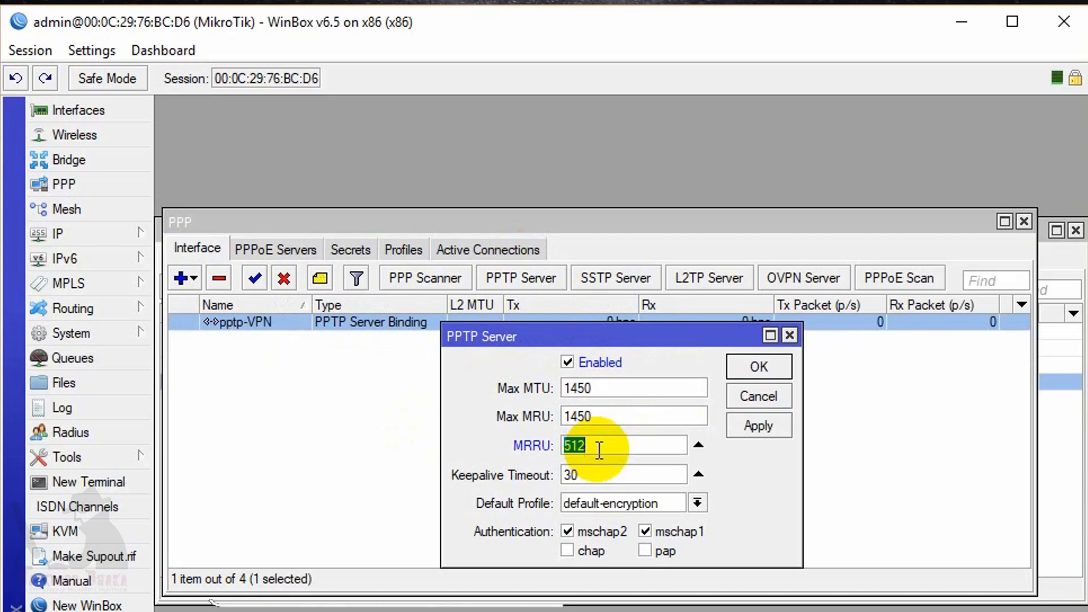
type("1600")
left_click(644, 531)
left_click(645, 550)
left_click(589, 555)
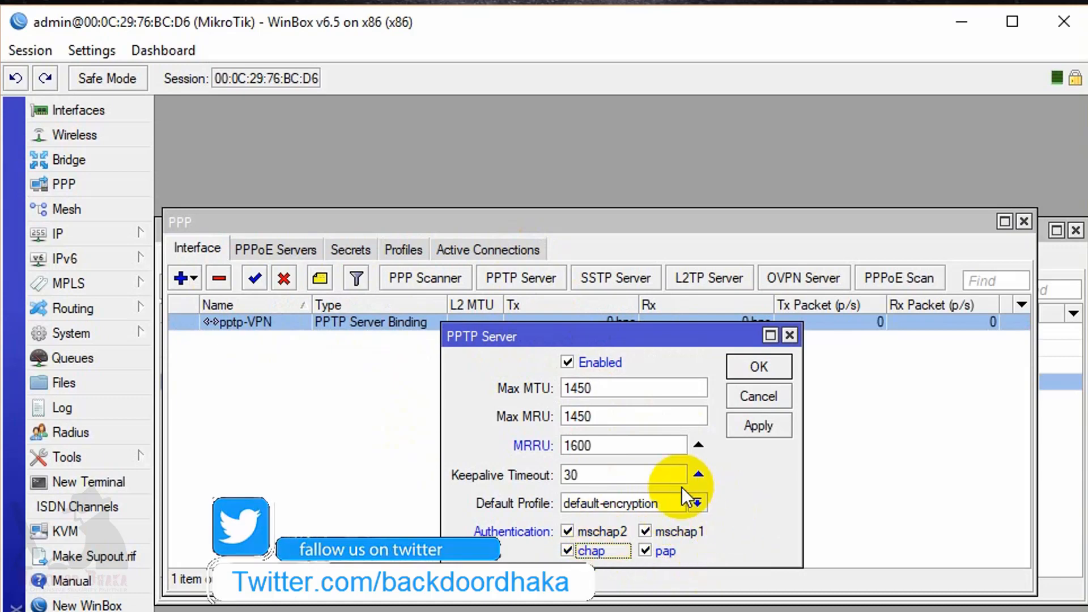
Keep default-encryption as the PPTP server's default profile and save the server settings.
left_click(634, 502)
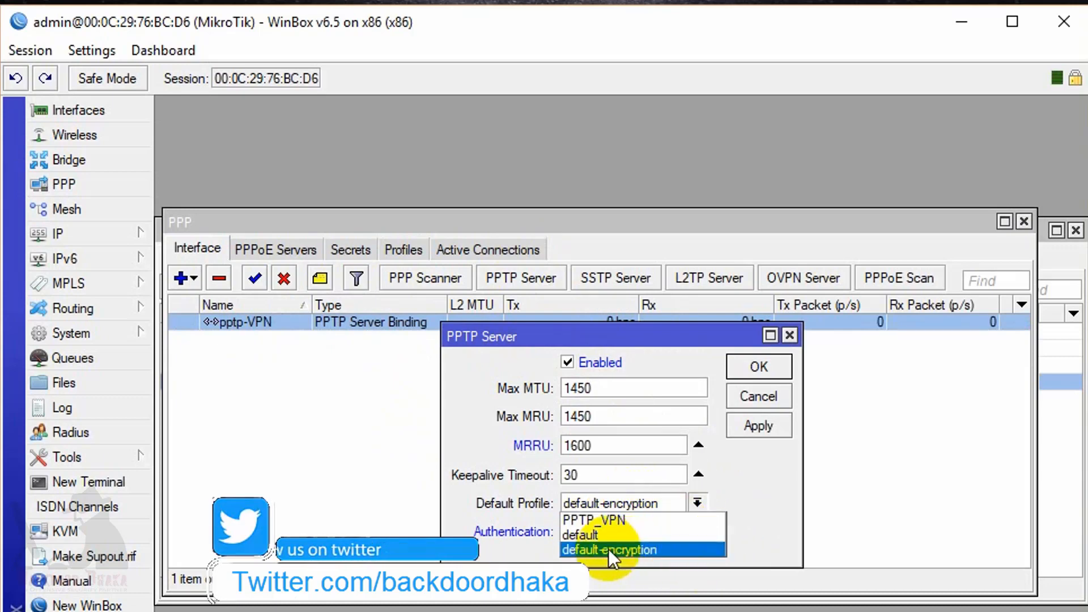
left_click(608, 549)
left_click(610, 504)
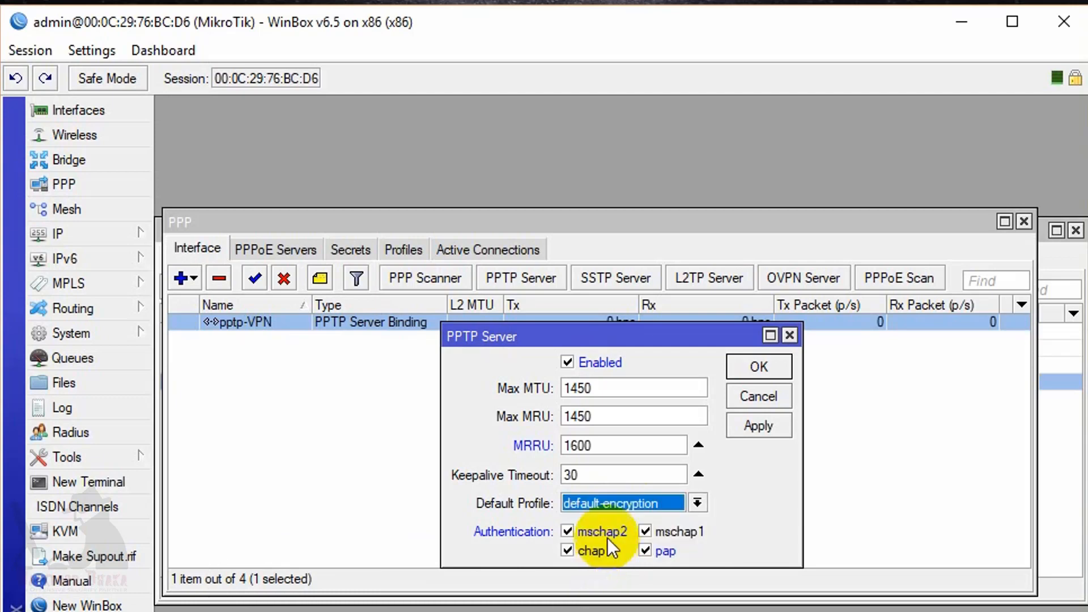
left_click(597, 535)
left_click(620, 505)
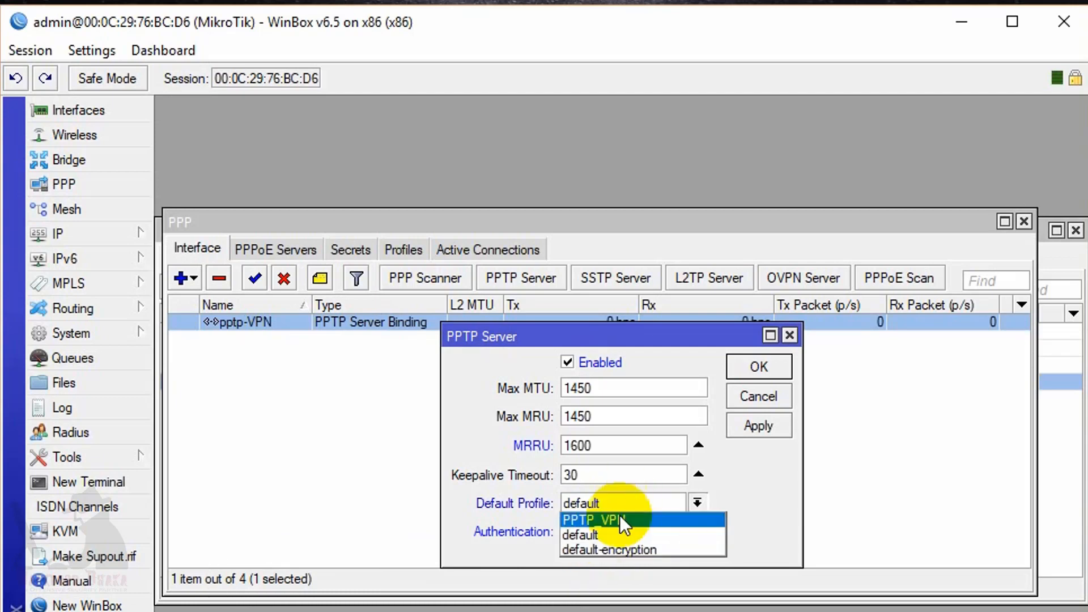
left_click(606, 548)
left_click(770, 428)
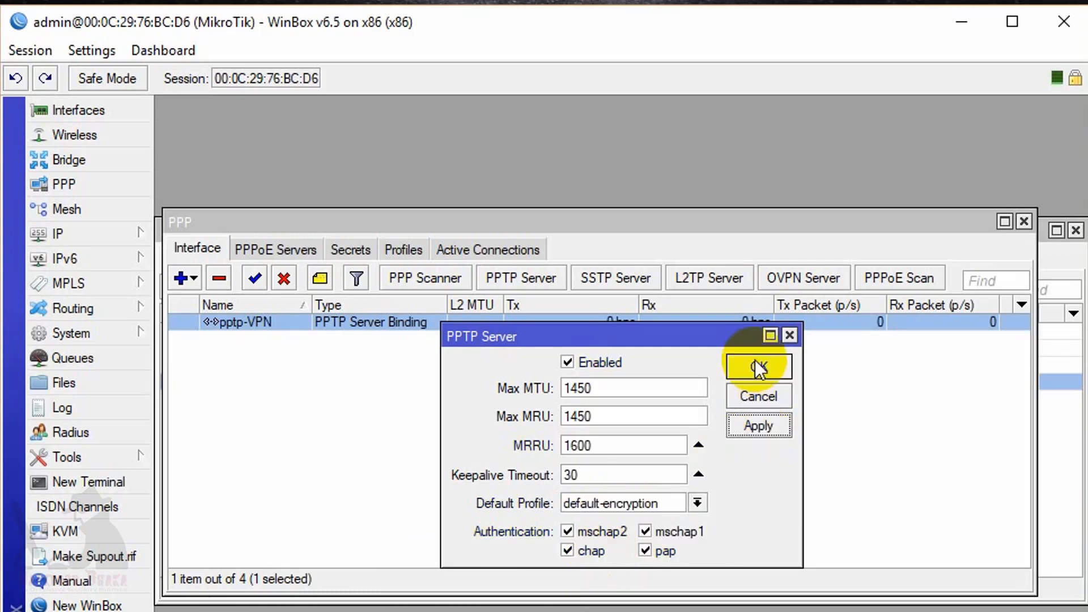
left_click(757, 366)
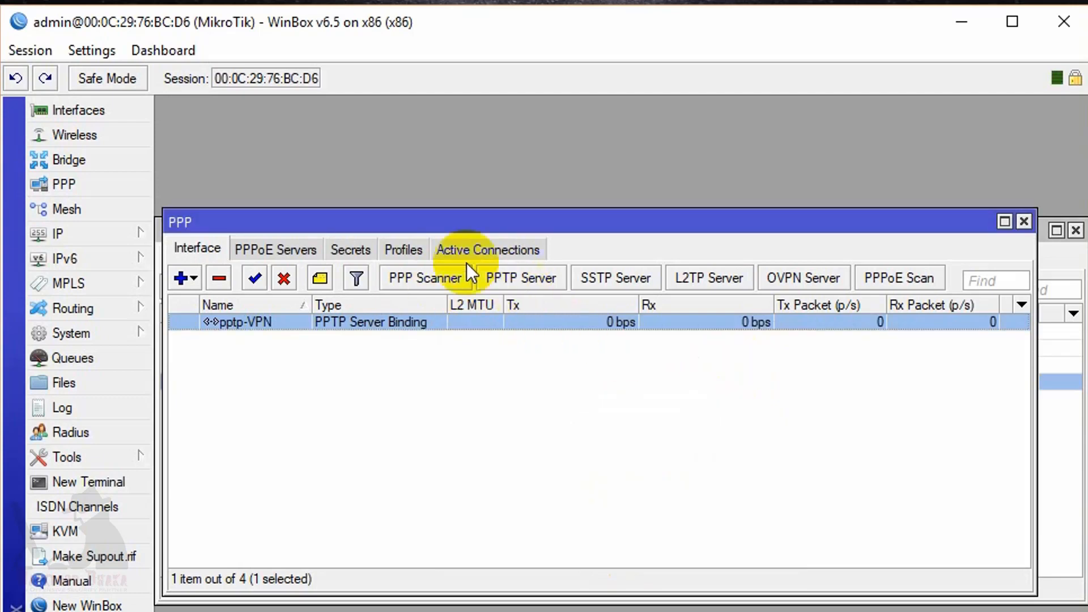
left_click(354, 248)
Start a new PPP secret with the user's name and password, restricted to the pptp service.
left_click(176, 279)
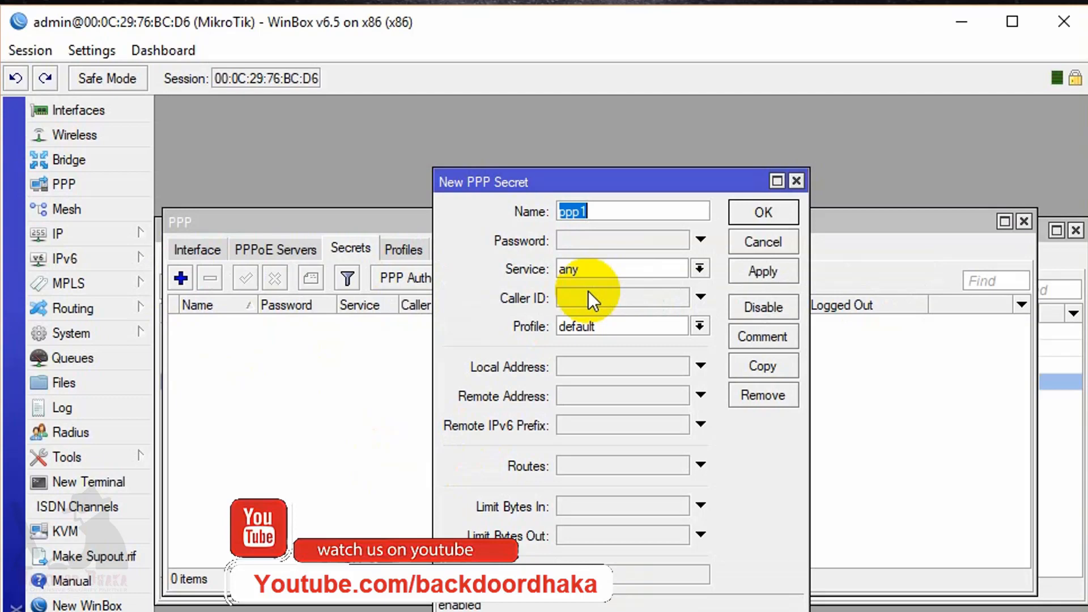
type("monir")
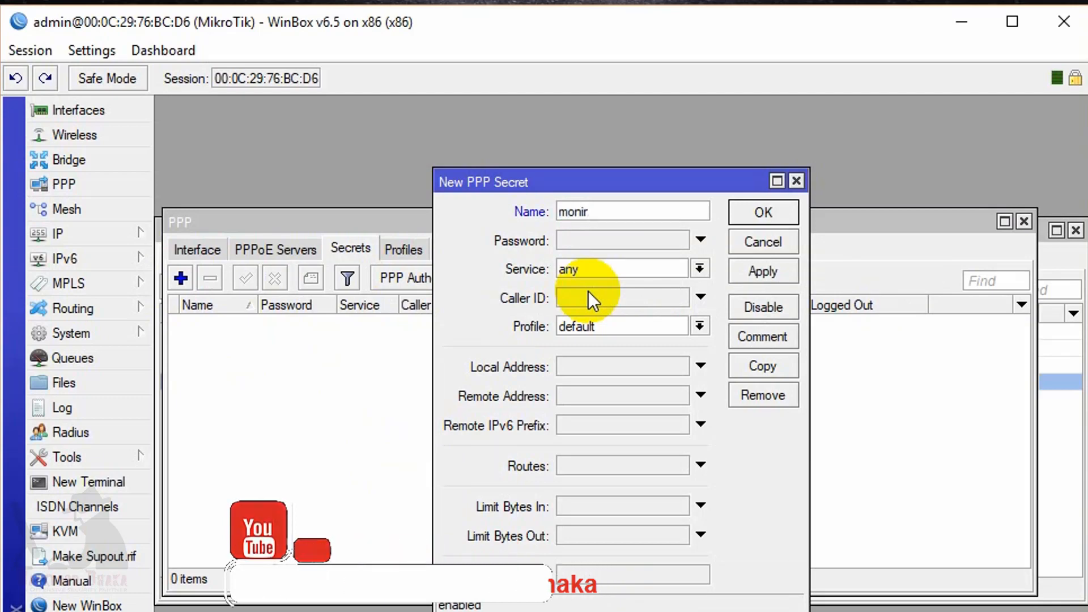
left_click(606, 244)
type("****")
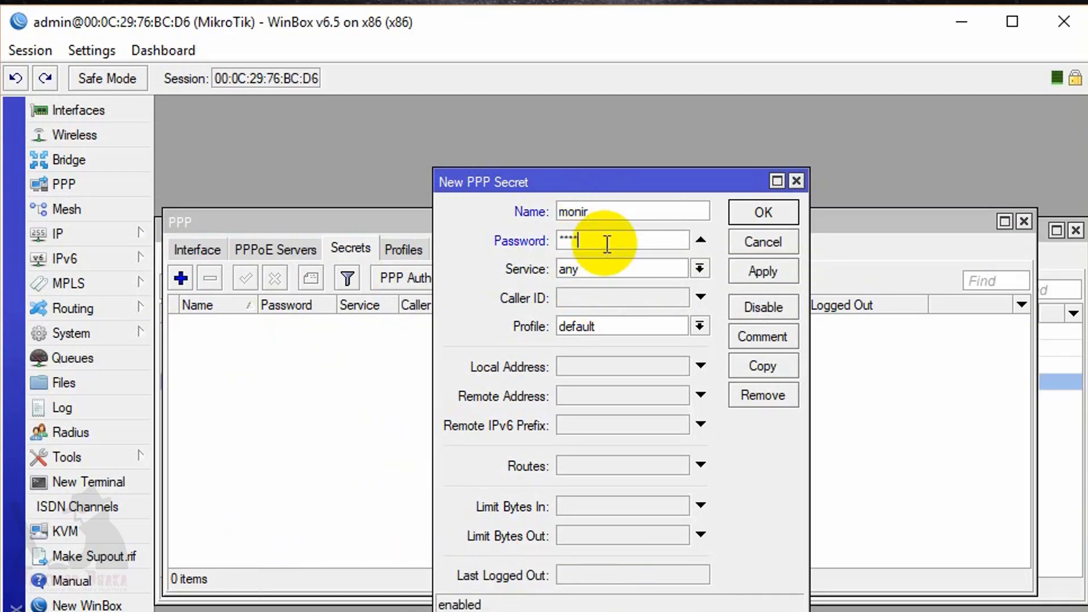
left_click(700, 269)
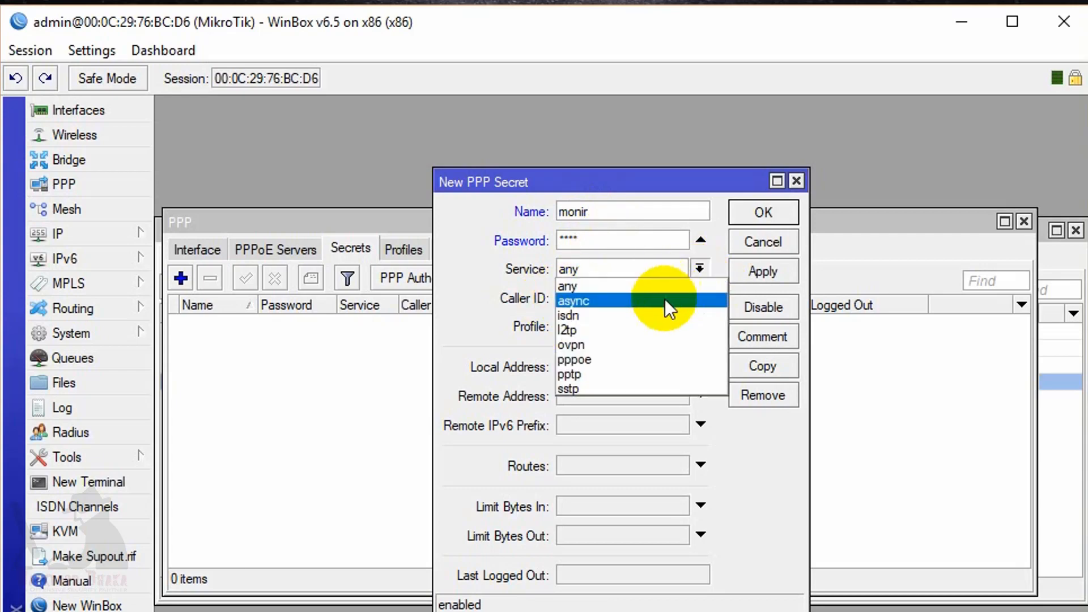
left_click(577, 373)
Assign the PPTP_VPN profile to the secret, checking it against the PPP profiles list.
left_click(700, 326)
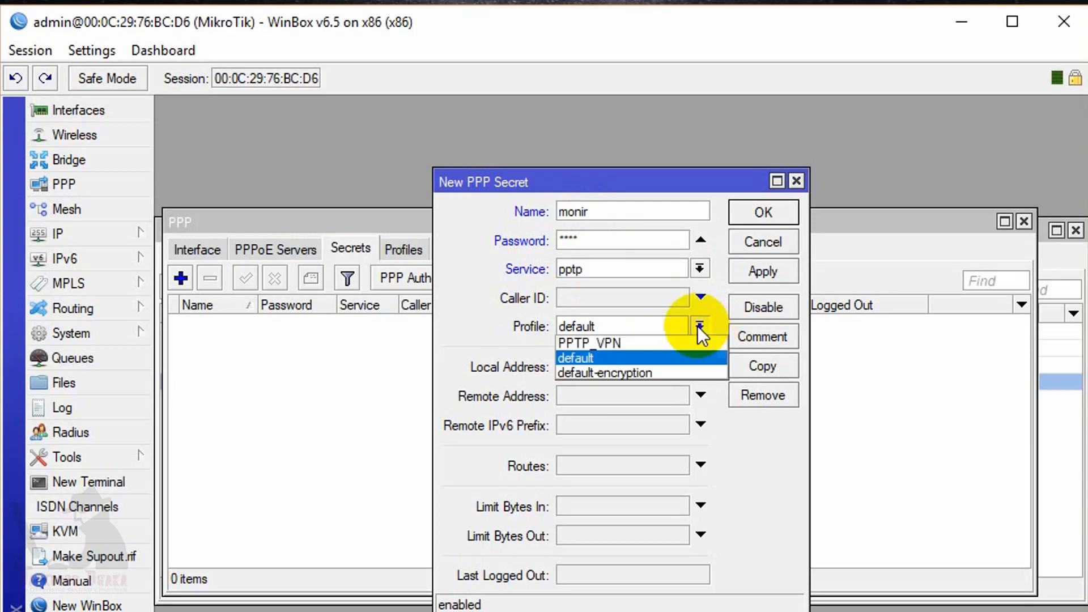
left_click(646, 344)
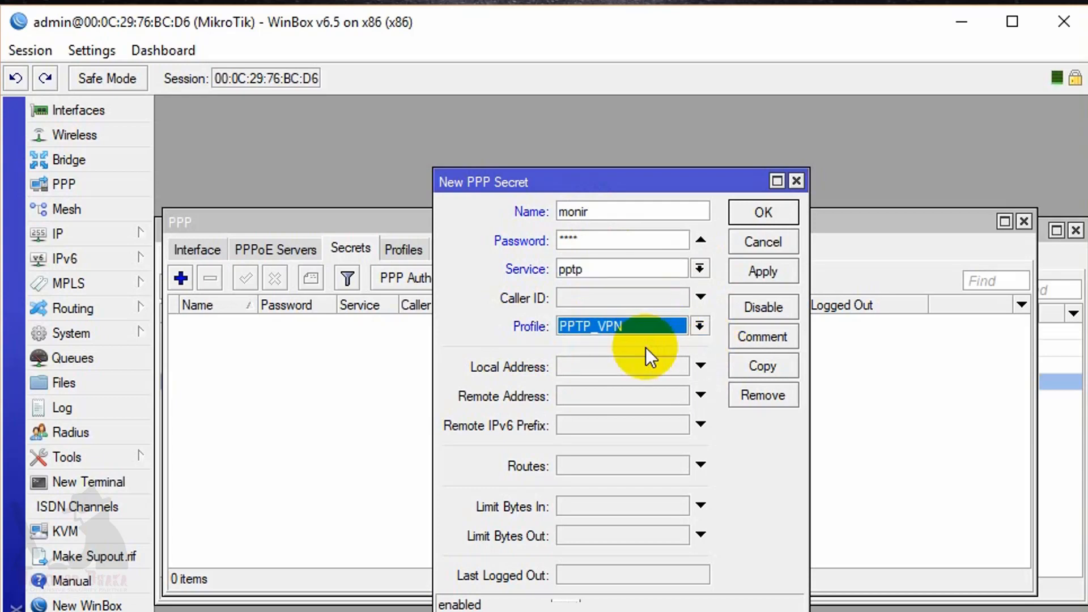
left_click(699, 324)
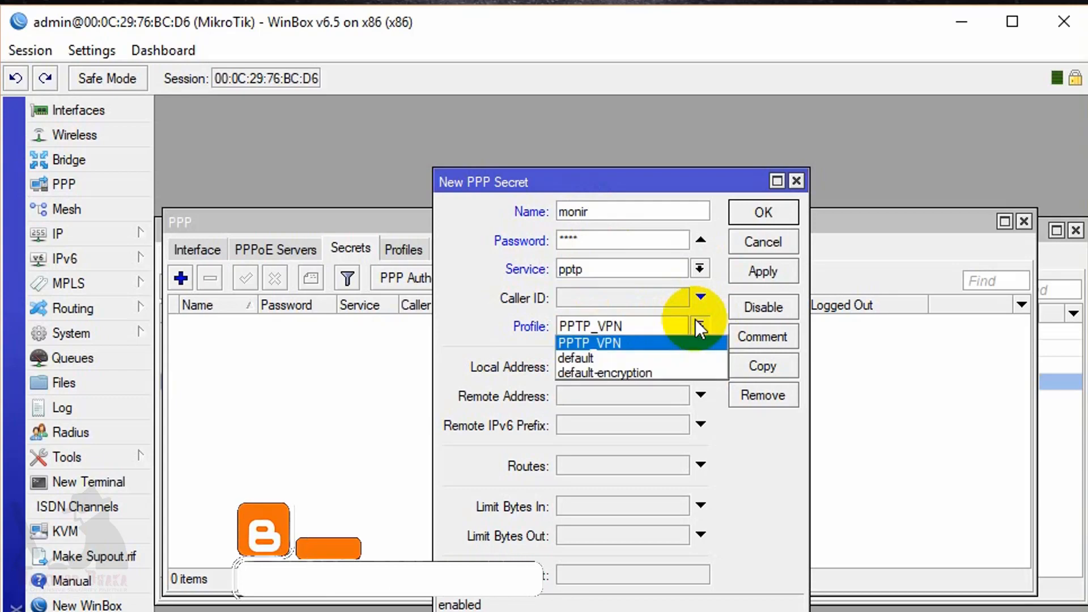
left_click(597, 374)
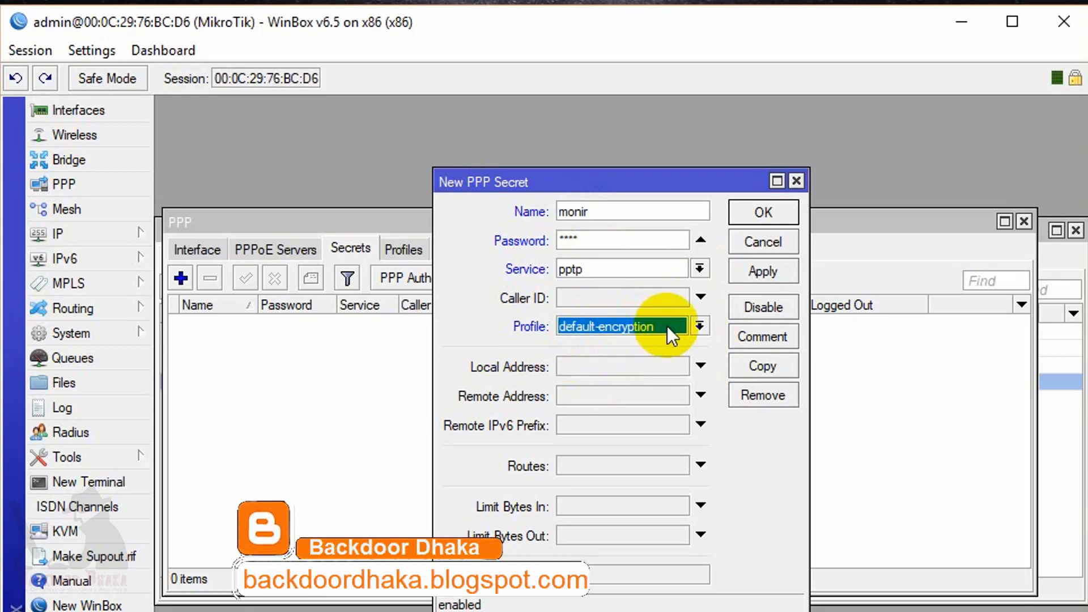
left_click(699, 327)
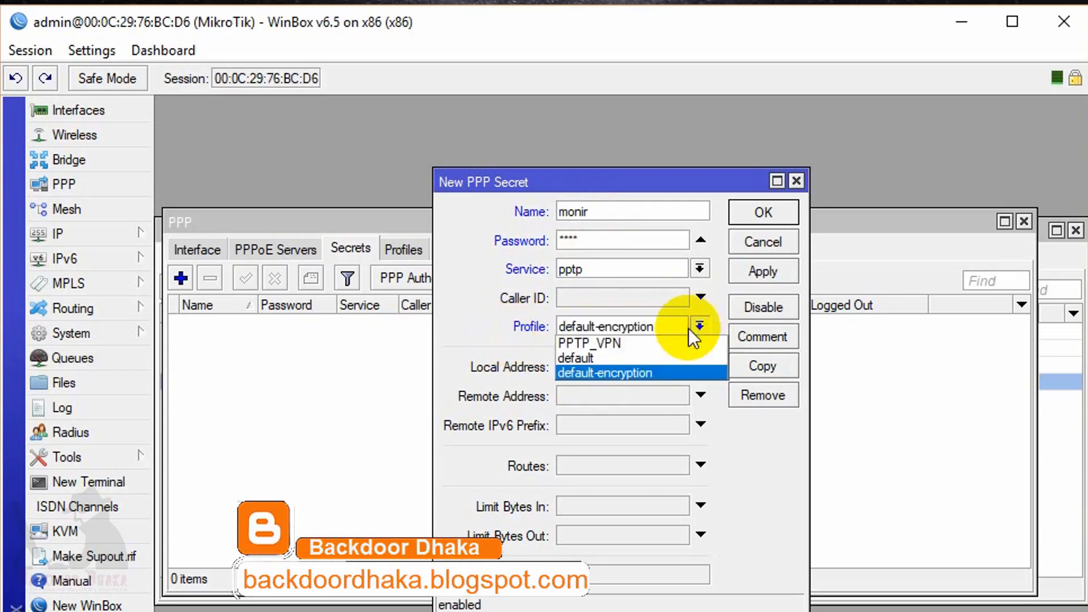
left_click(634, 342)
left_click_drag(600, 192, 534, 332)
left_click(398, 251)
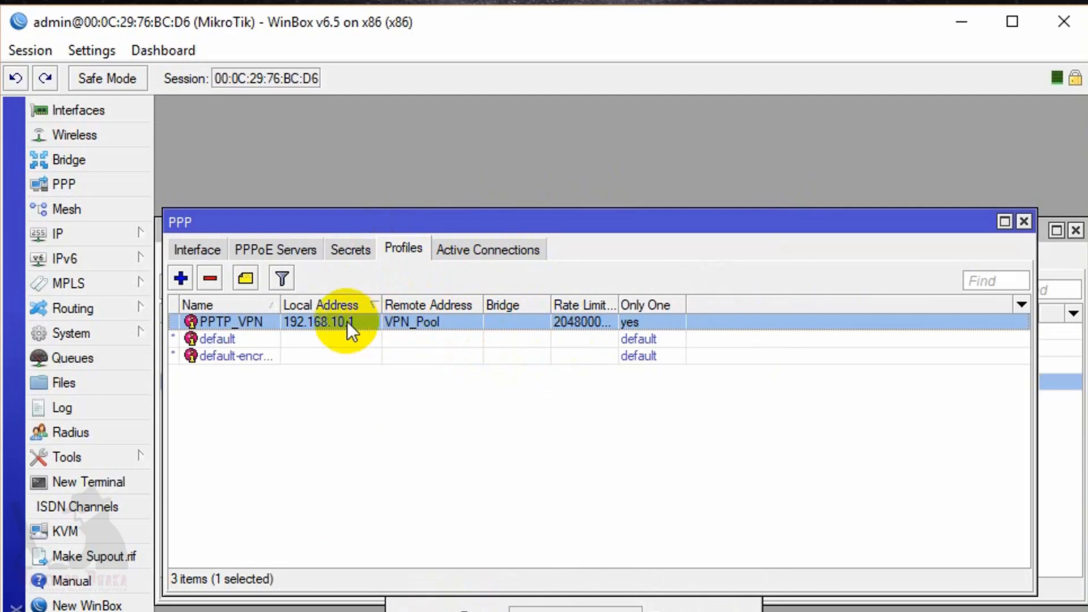
left_click(567, 604)
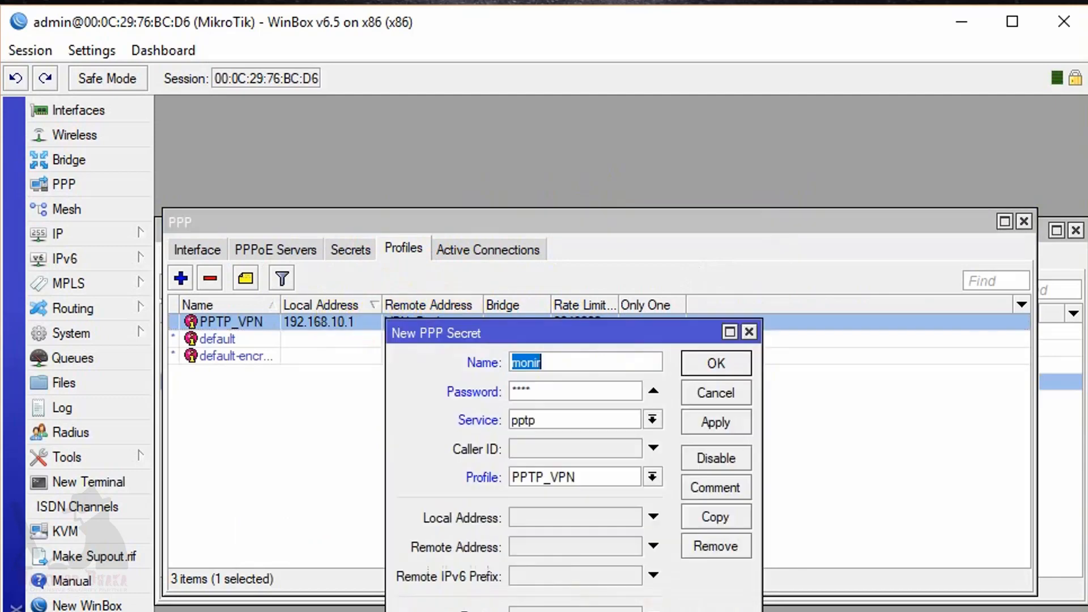
Keep profile PPTP_VPN with empty local and remote addresses, and save the secret.
left_click(652, 477)
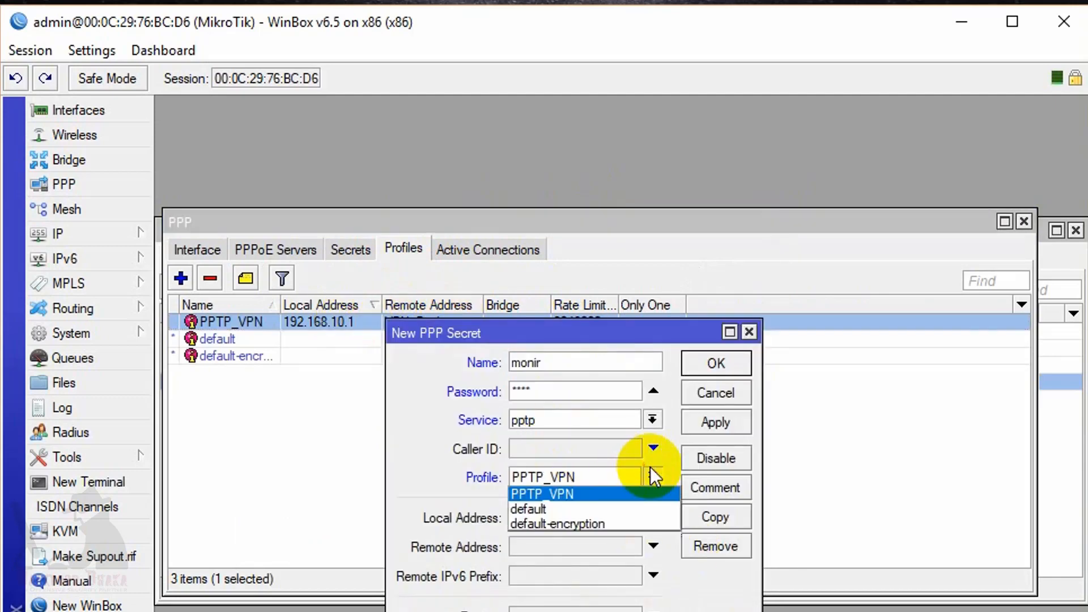
left_click(551, 518)
left_click(535, 516)
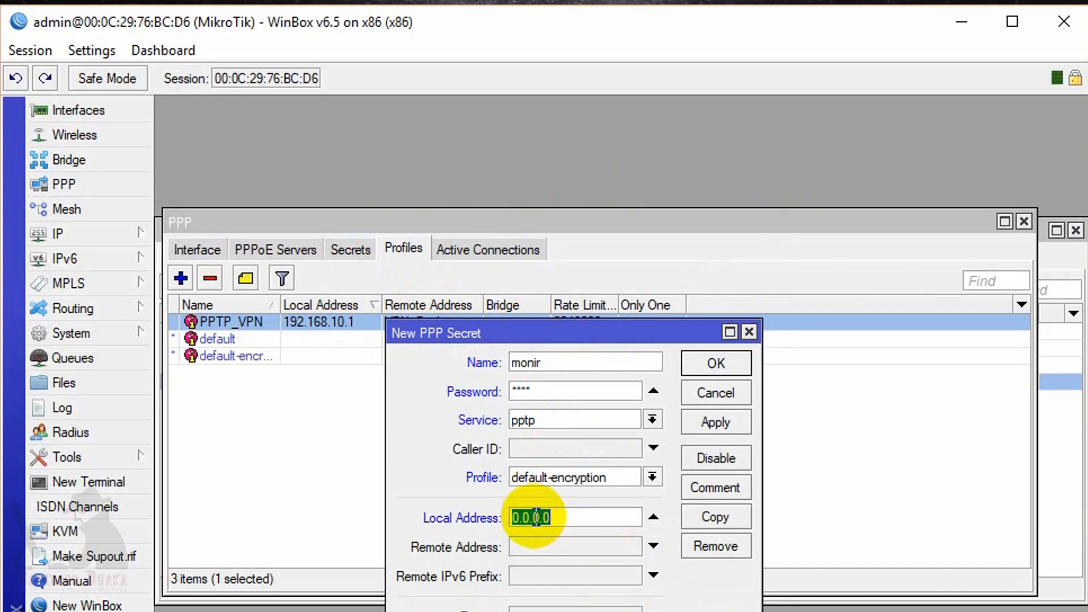
left_click(538, 544)
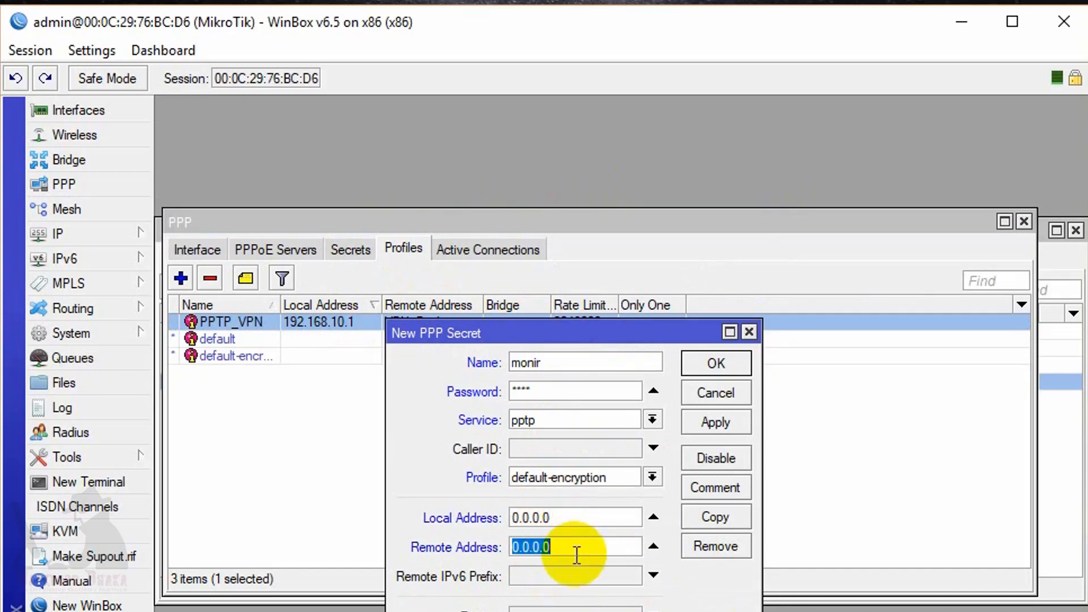
left_click(654, 516)
left_click(654, 546)
left_click(653, 479)
left_click(545, 494)
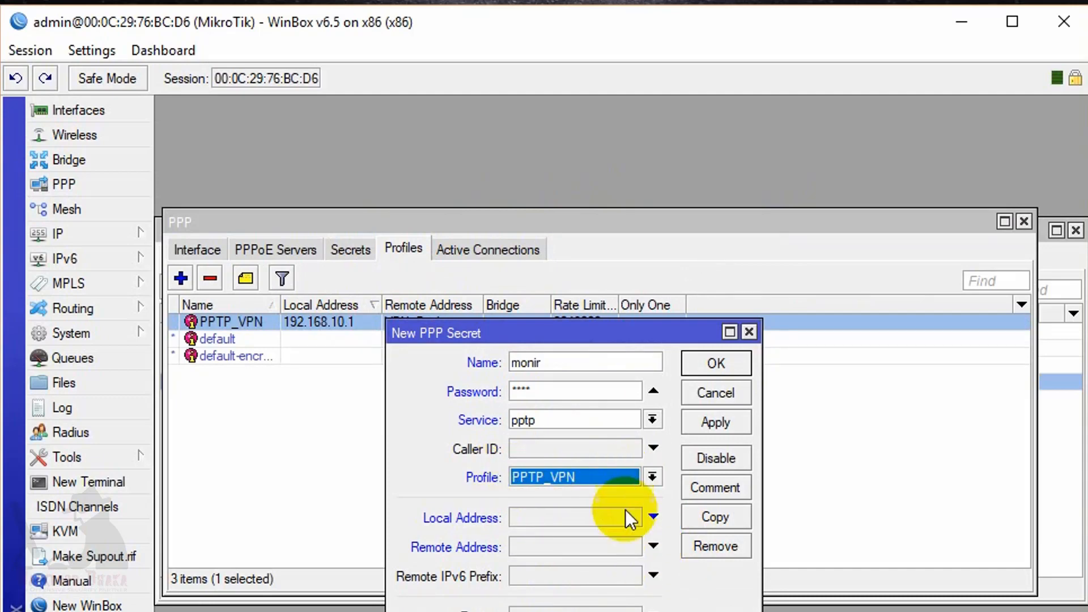
left_click(714, 419)
left_click(700, 368)
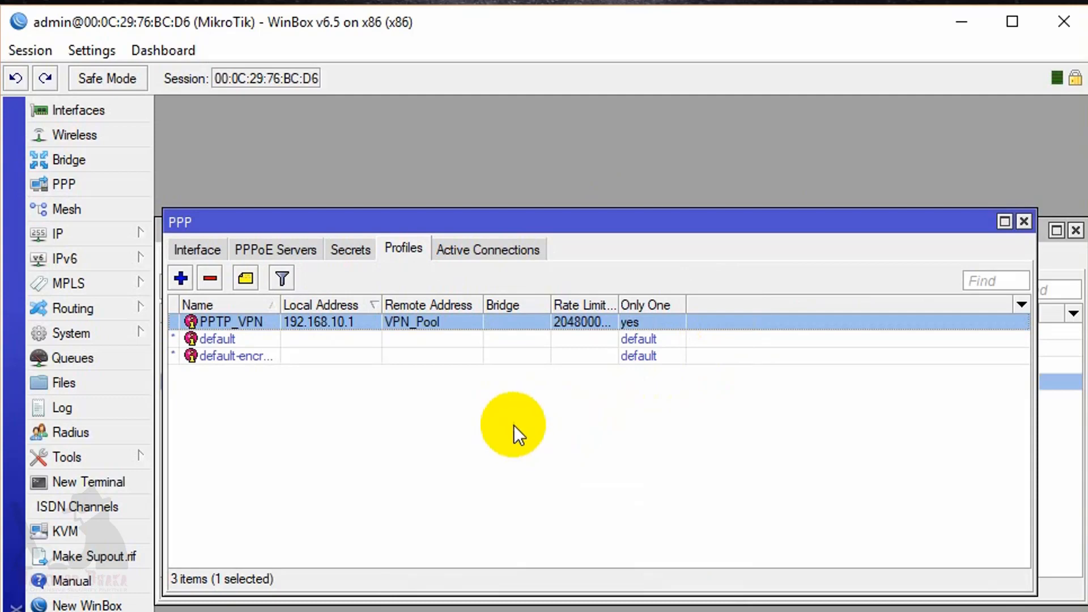
Review the PPP Secrets, Profiles and Interface lists.
left_click(350, 249)
left_click(402, 249)
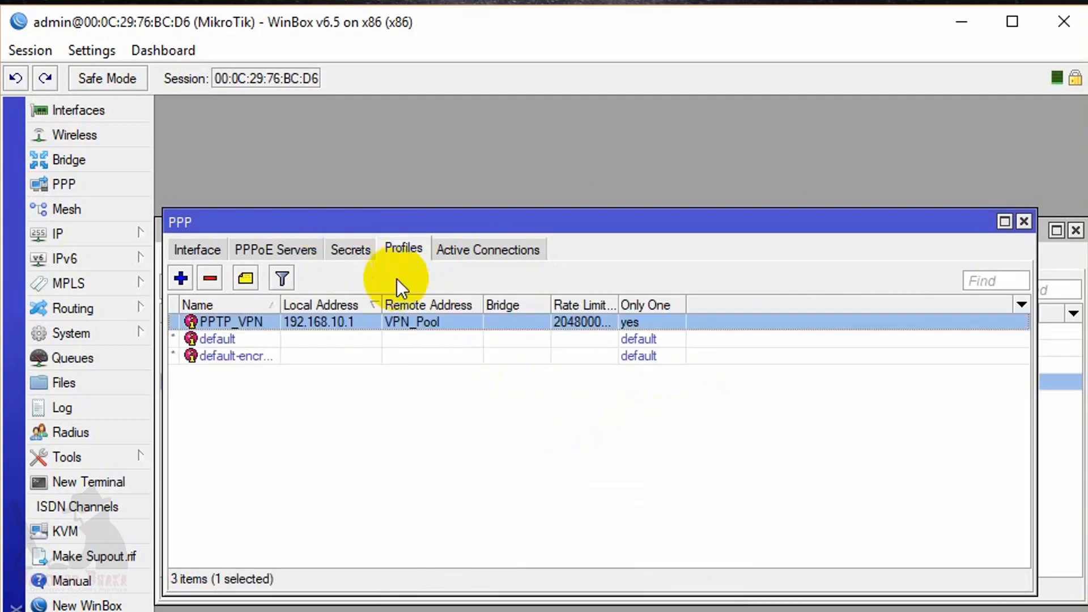
left_click(198, 249)
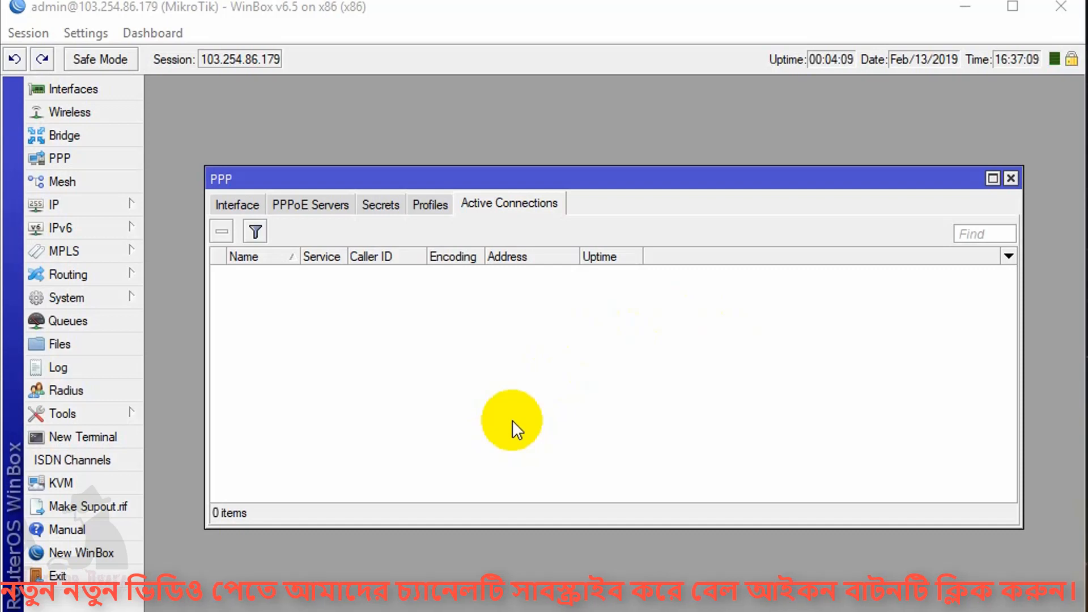
Check the Profiles and Secrets lists, then show the empty Active Connections list.
left_click(430, 205)
left_click(381, 205)
left_click(509, 203)
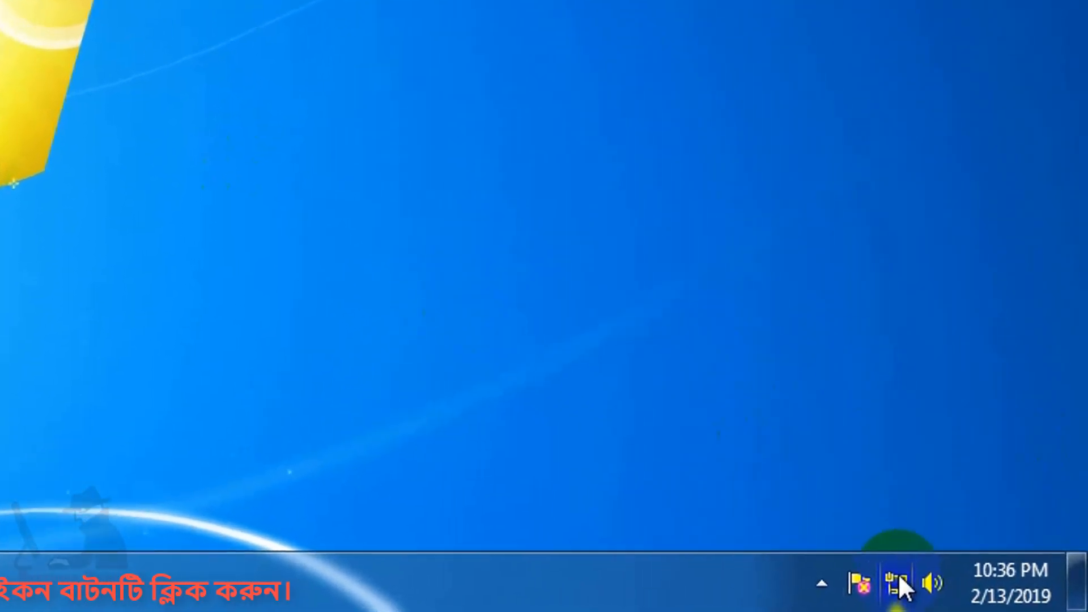
From the network tray icon, reach Network and Sharing Center's 'Set up a new connection or network' wizard.
left_click(942, 591)
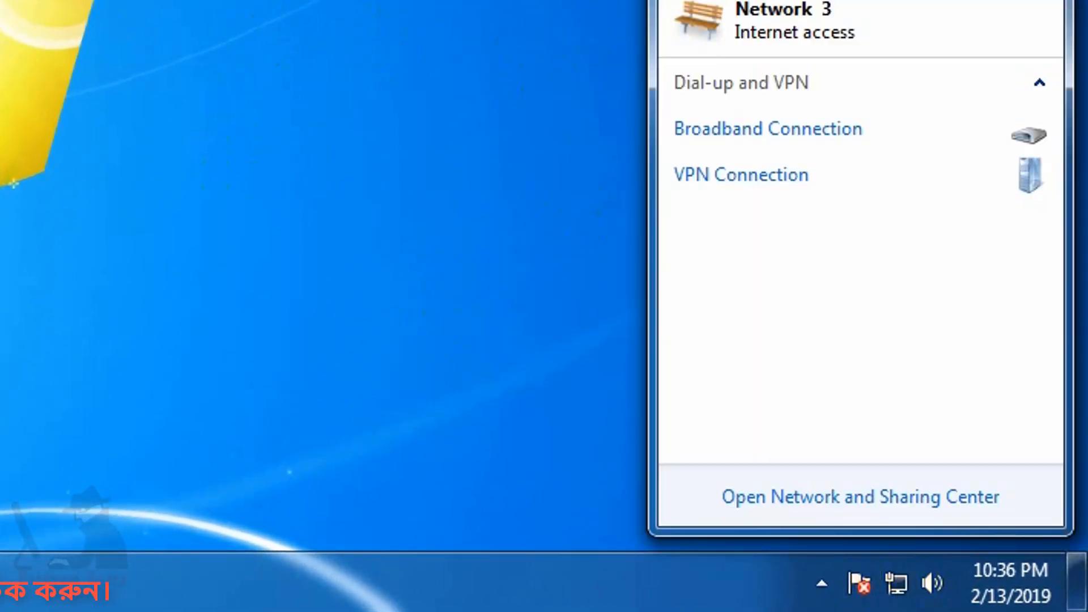
key("Escape")
right_click(894, 583)
left_click(474, 313)
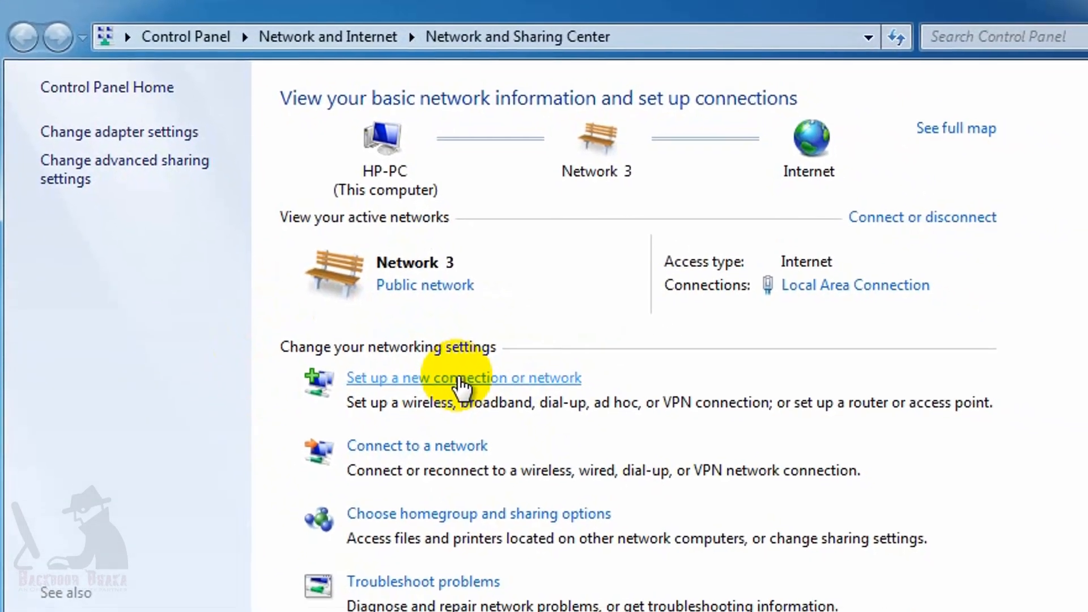
left_click(462, 381)
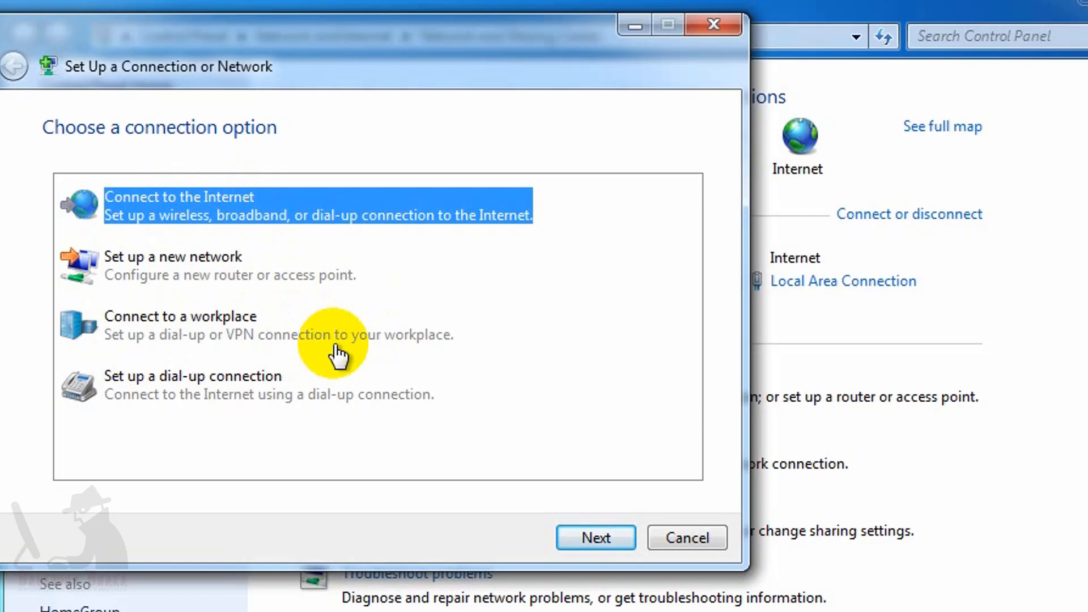
Choose 'Connect to a workplace' and create a new connection instead of reusing an existing one.
left_click(175, 335)
left_click(600, 536)
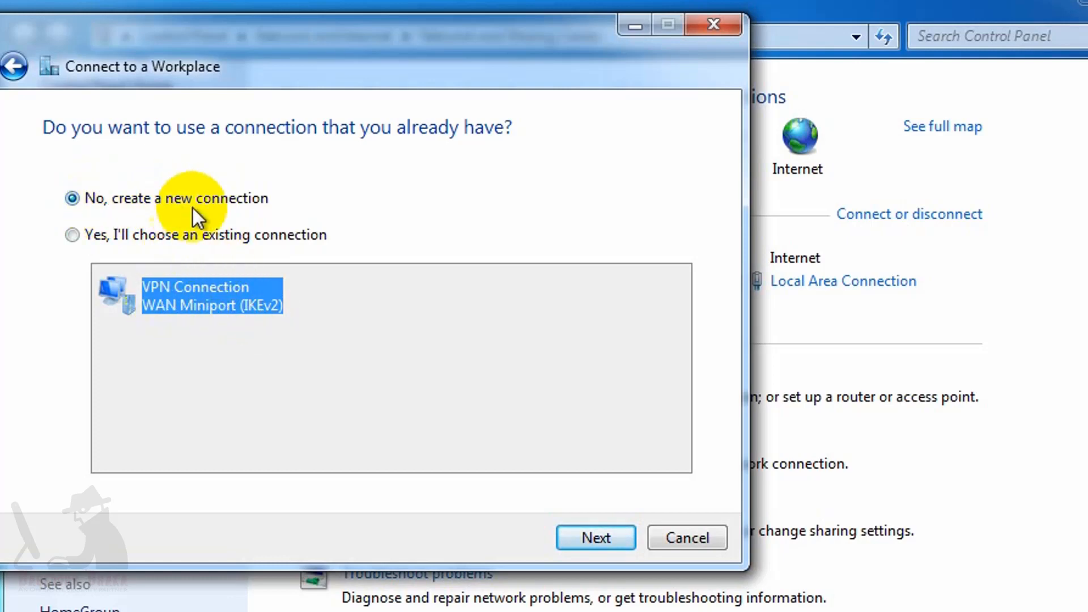
left_click(590, 538)
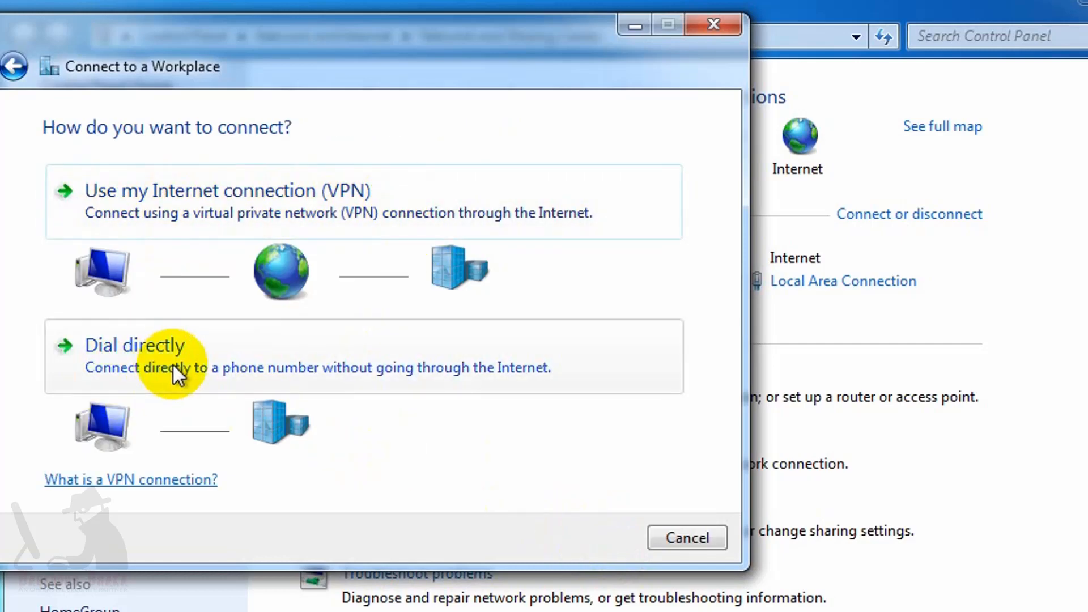
Set up a VPN connection to 103.254.86.179 with destination name PPTP_VPN.
left_click(387, 203)
left_click(318, 224)
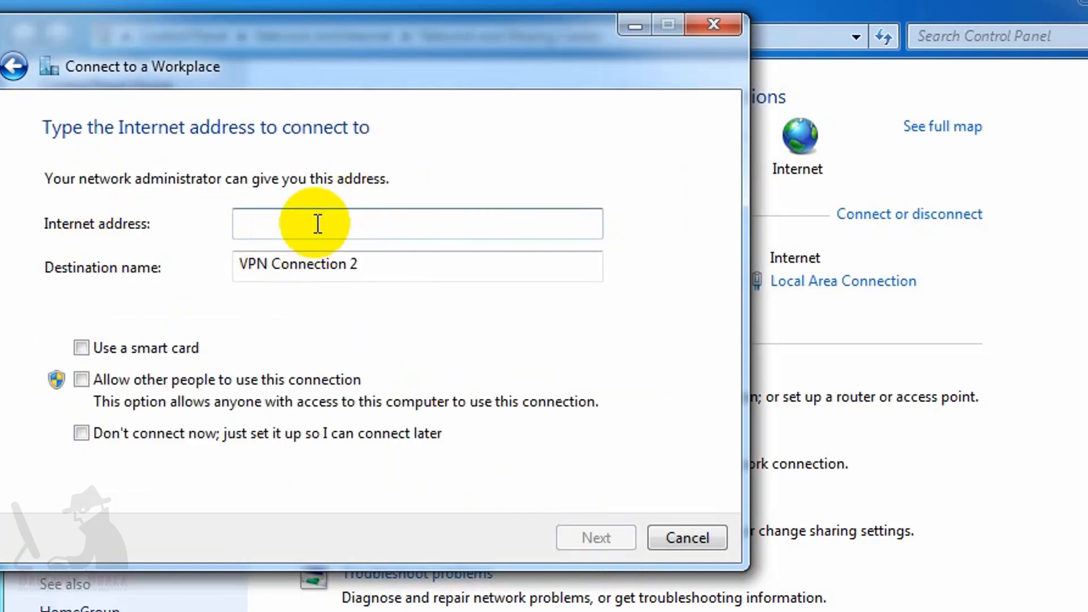
type("103")
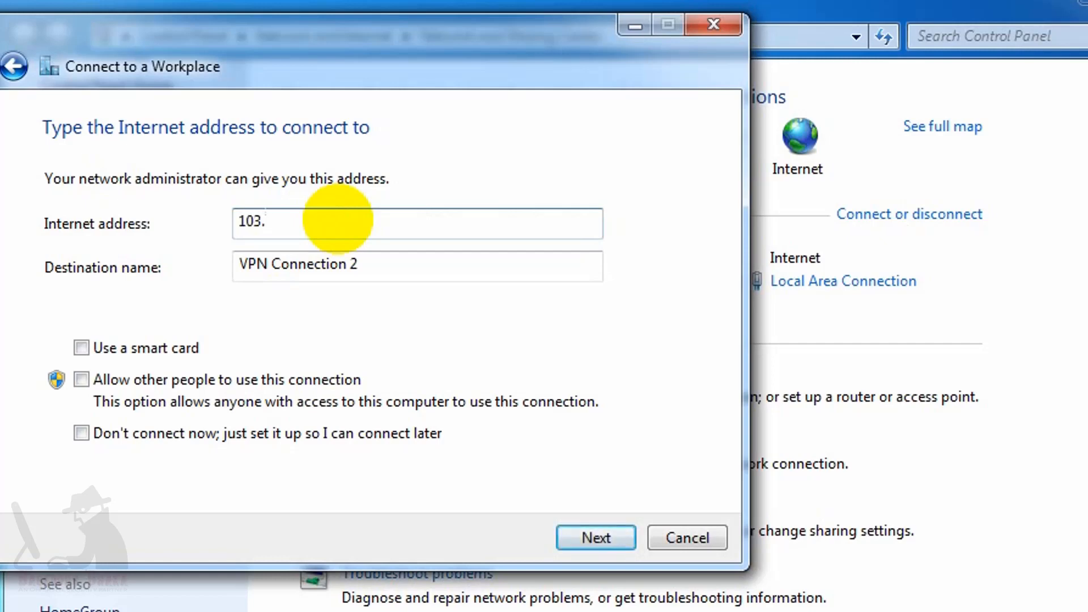
type(".254.86.179")
triple_click(424, 258)
type("PPTP_VPN")
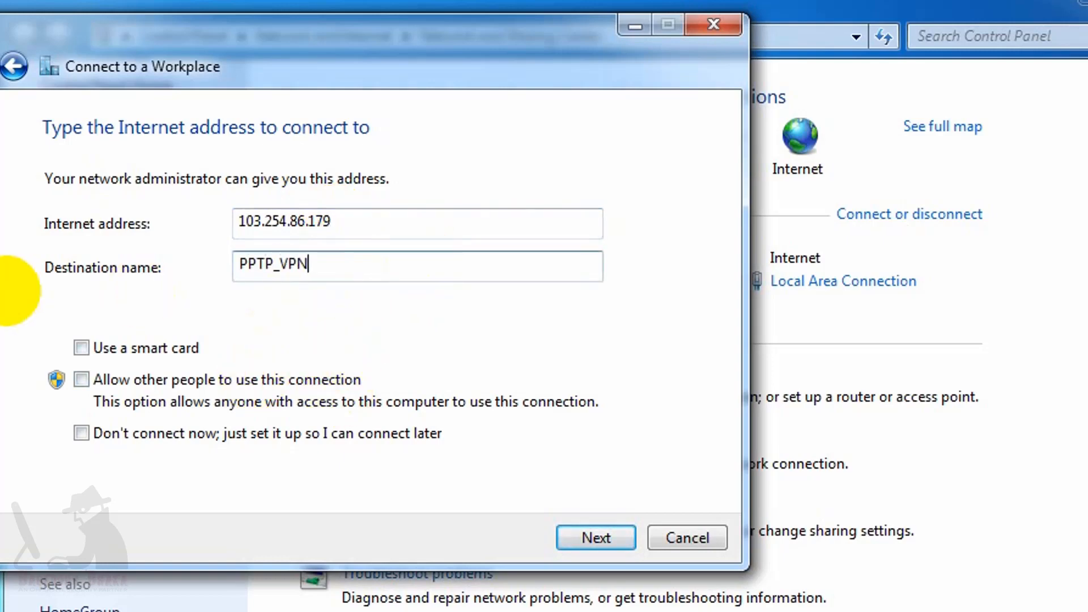
left_click(591, 543)
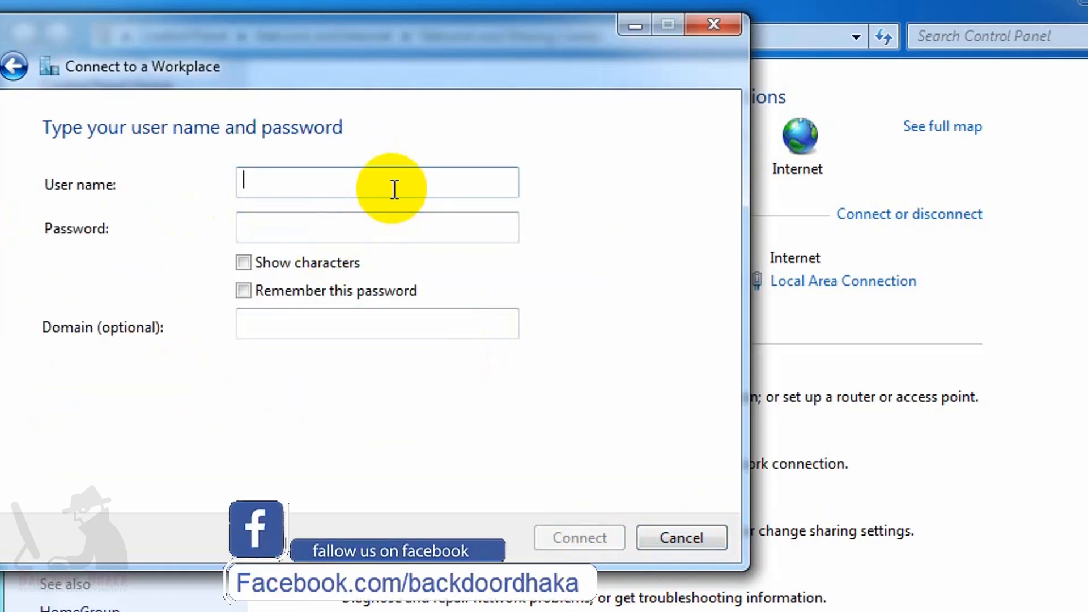
Enter the first user's name on the credentials page, then erase it again.
type("monir")
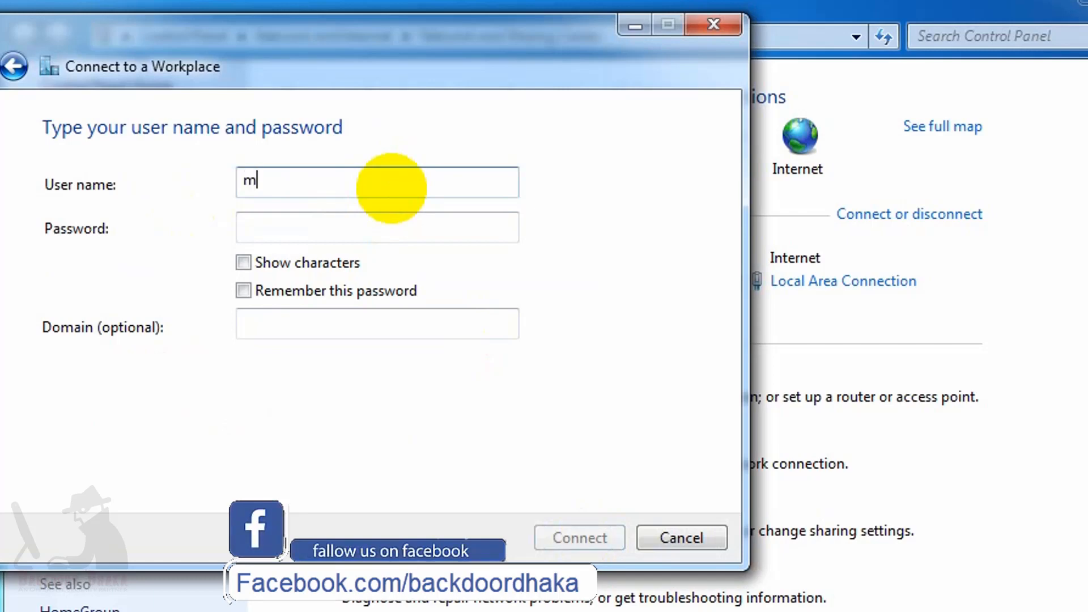
key("Tab")
left_click(291, 178)
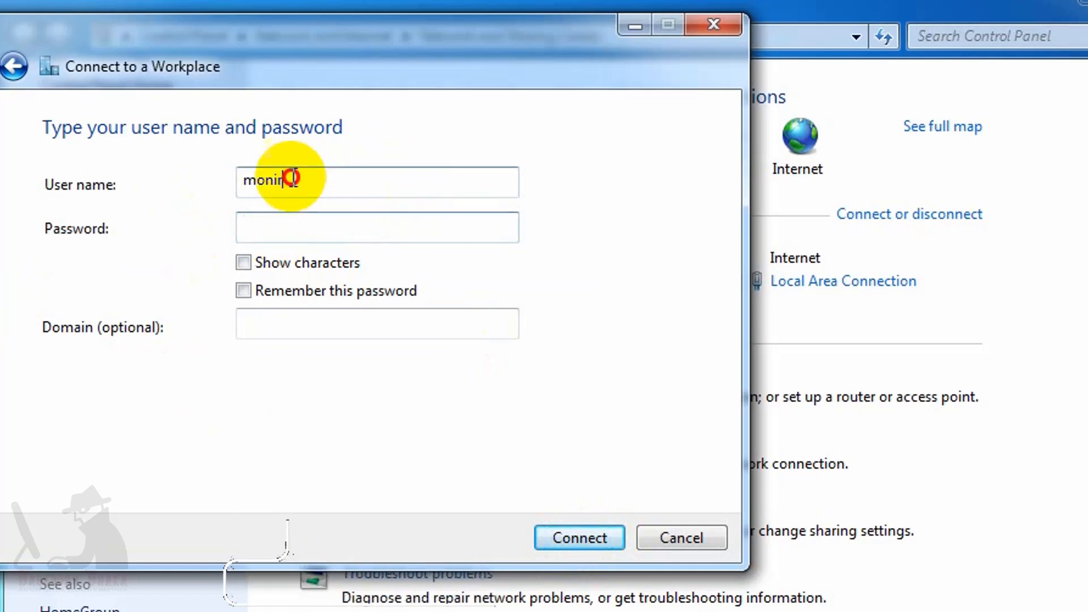
double_click(291, 178)
key("BackSpace")
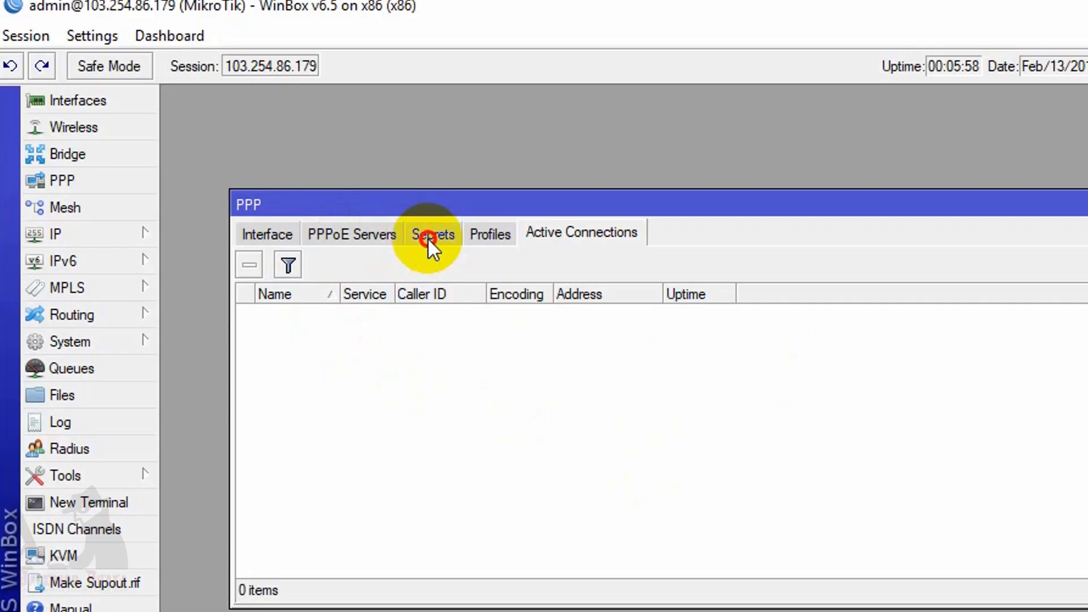
Create another PPP secret with the second user's name and password.
left_click(430, 237)
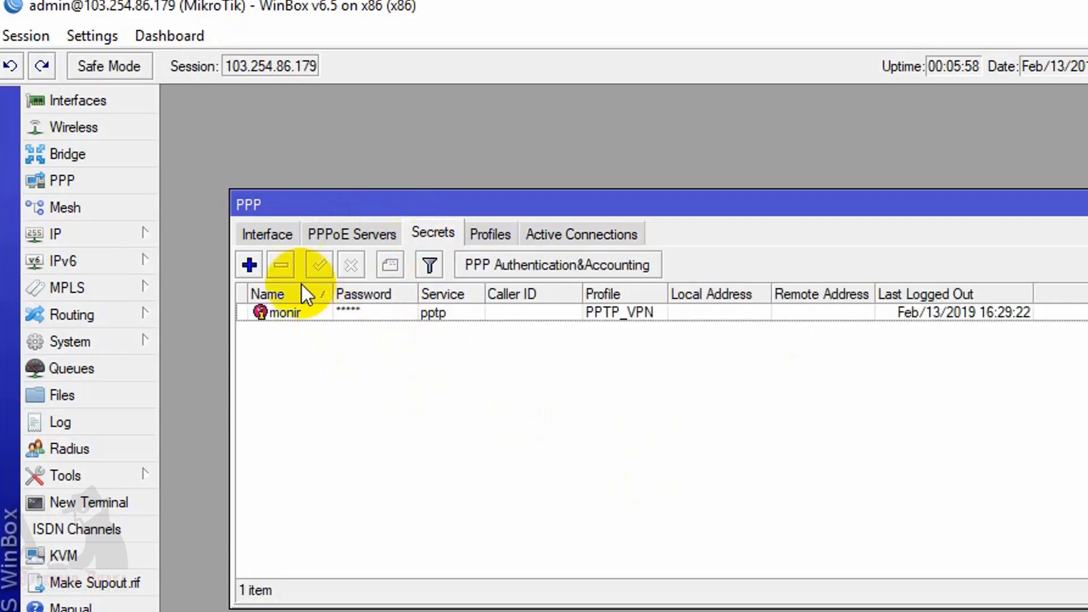
left_click(249, 265)
type("sohel")
left_click(721, 230)
type("1234")
Give the secret service pptp and profile PPTP_VPN, save it, and review both users.
left_click(787, 263)
left_click(654, 377)
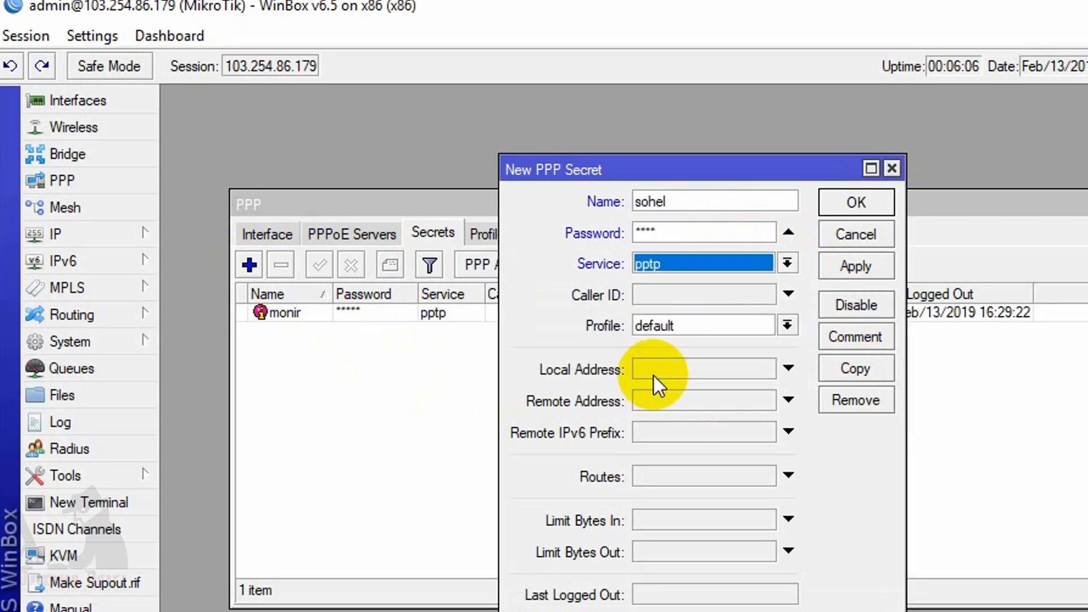
left_click(747, 326)
left_click(713, 344)
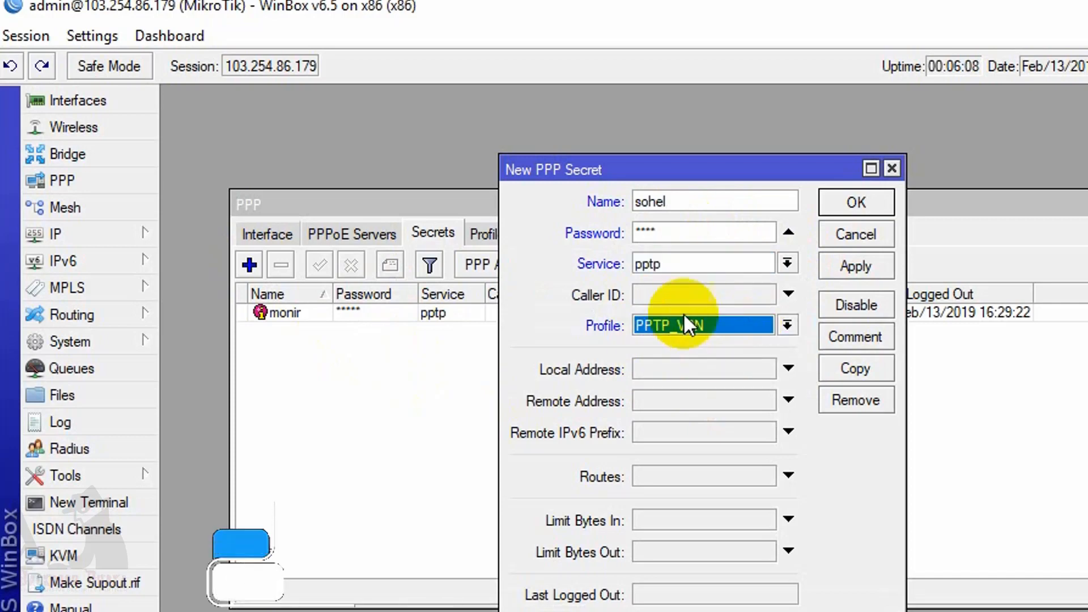
left_click(842, 266)
left_click(854, 204)
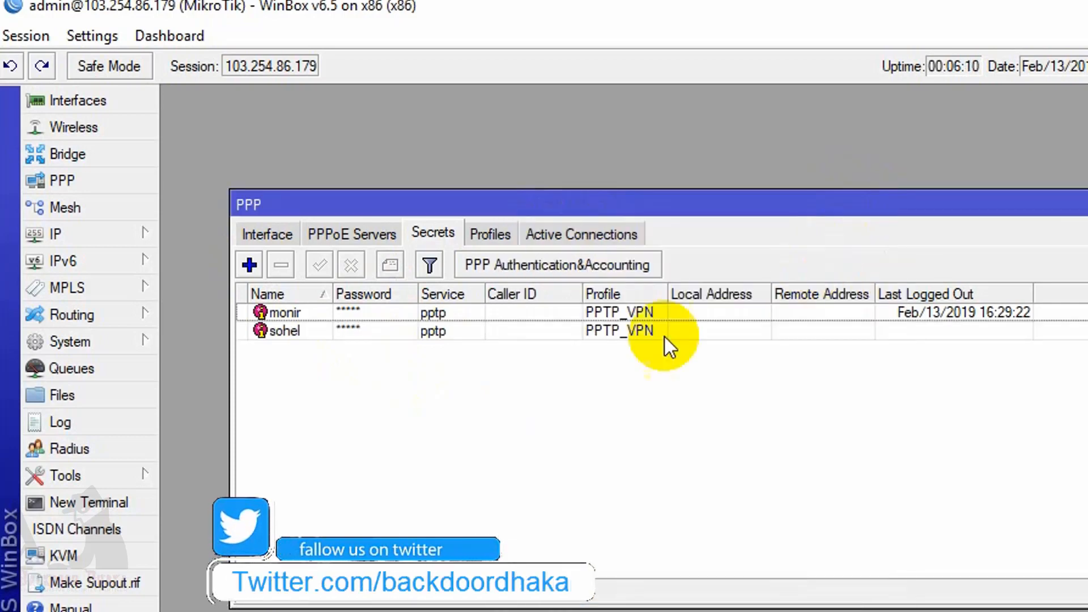
left_click(326, 335)
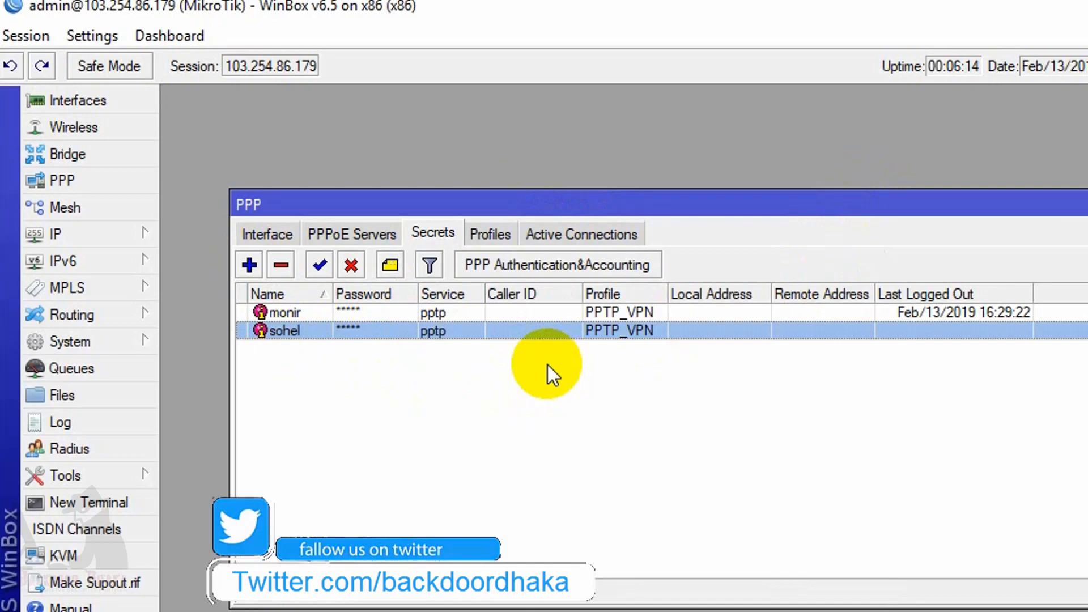
left_click(284, 312)
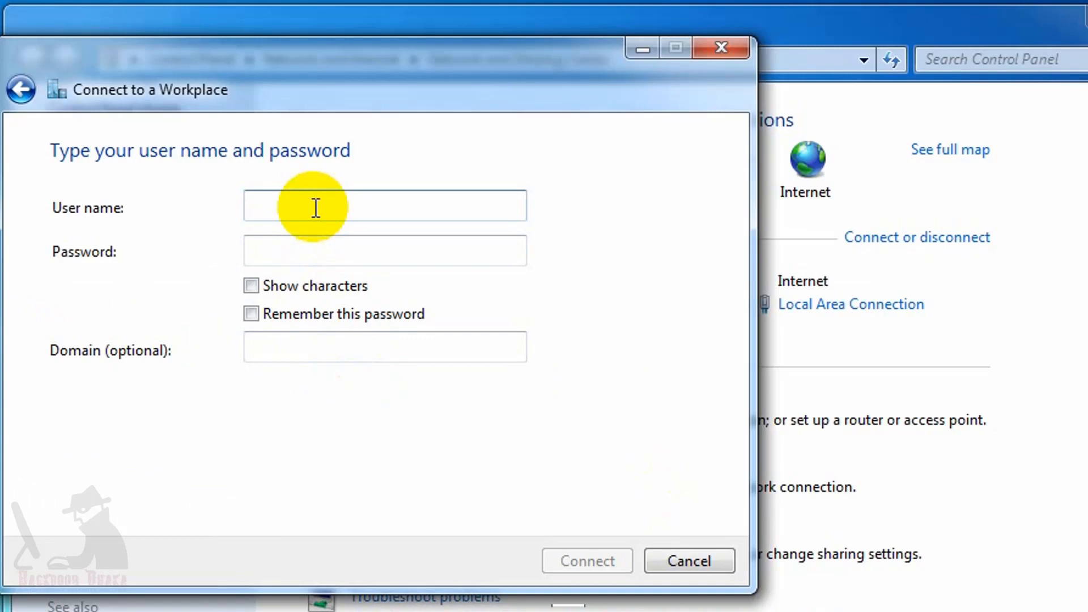
Enter the second user's name and password, remember the password, and connect to PPTP_VPN.
type("sohel")
left_click(333, 250)
type("1234")
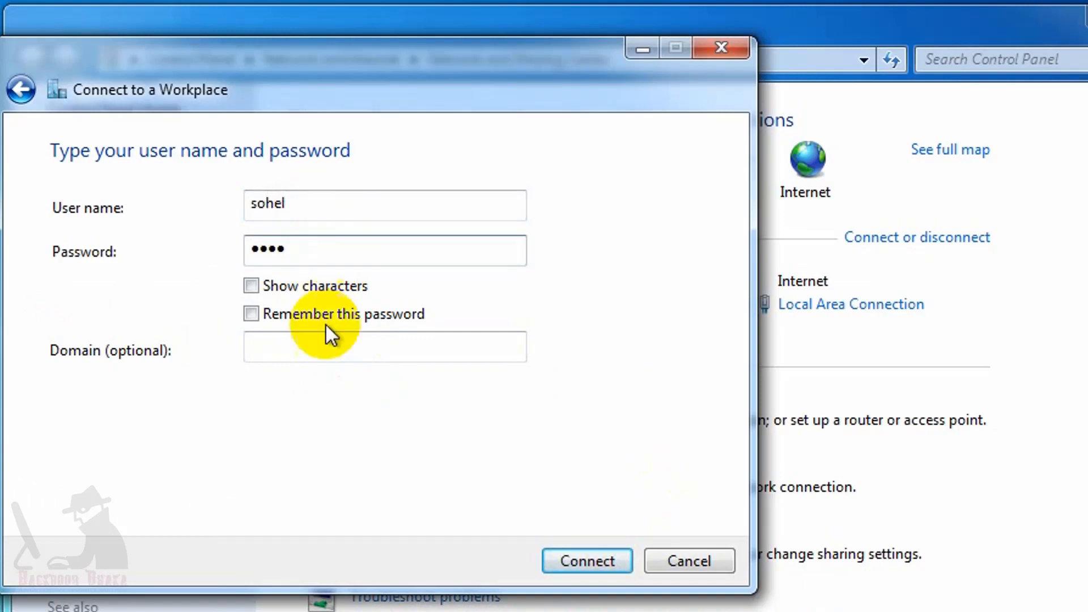
left_click(252, 315)
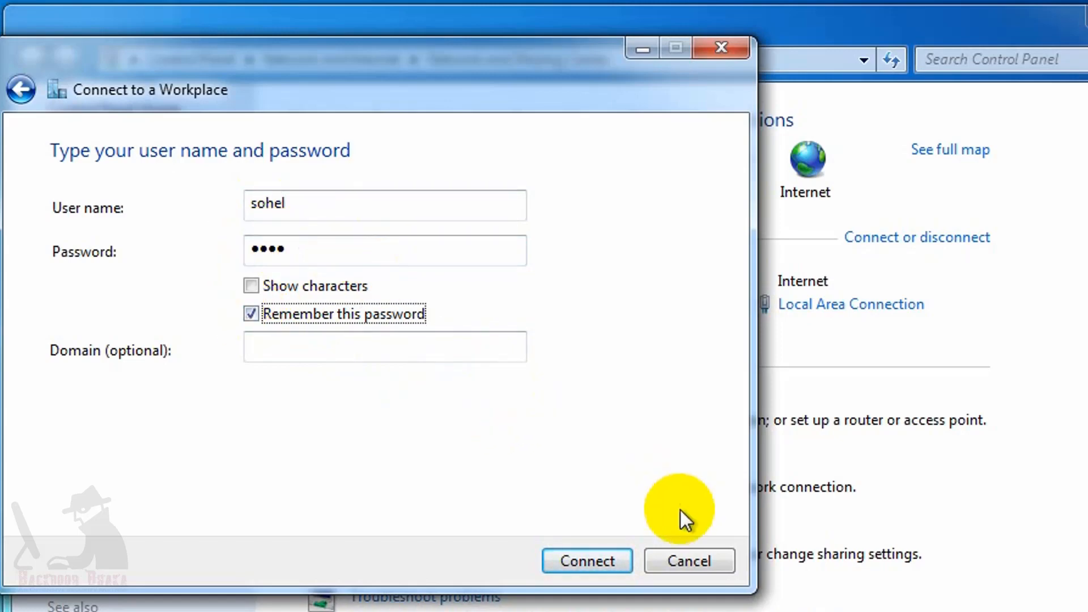
left_click(573, 564)
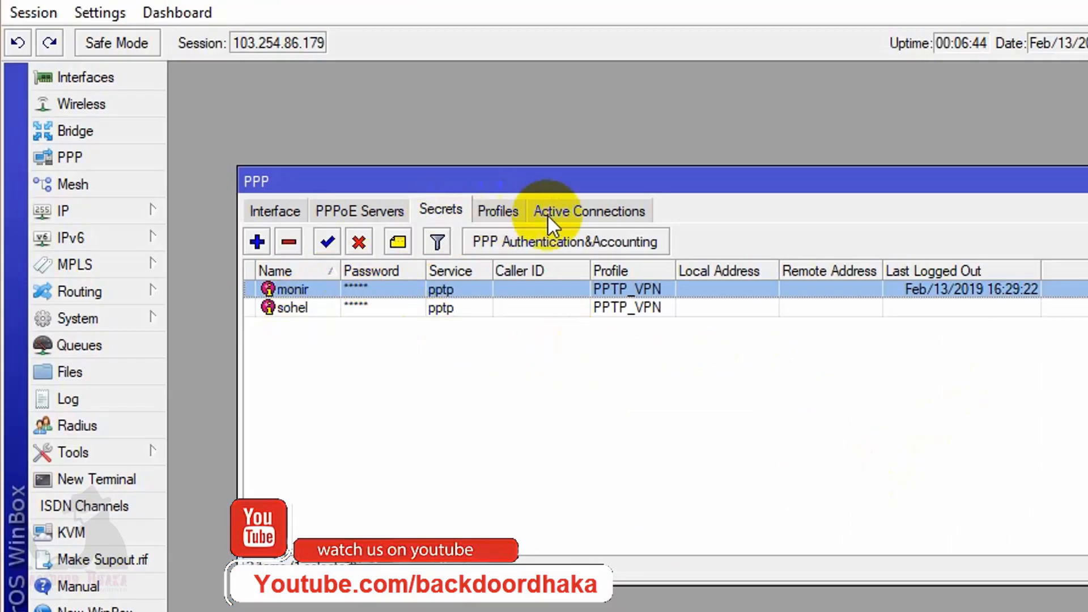
Show the pptp session at 192.168.10.110 in Active Connections, widening Caller ID and auto-fitting Encoding.
left_click(580, 207)
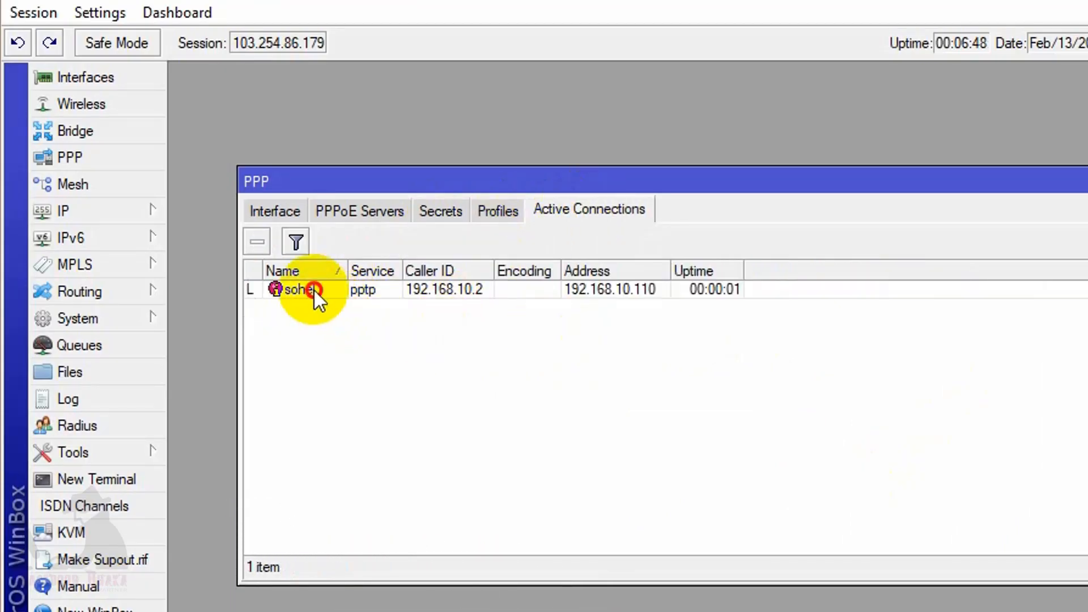
left_click(315, 290)
mouse_move(497, 267)
left_mouse_down()
mouse_move(520, 267)
mouse_move(499, 265)
left_mouse_up()
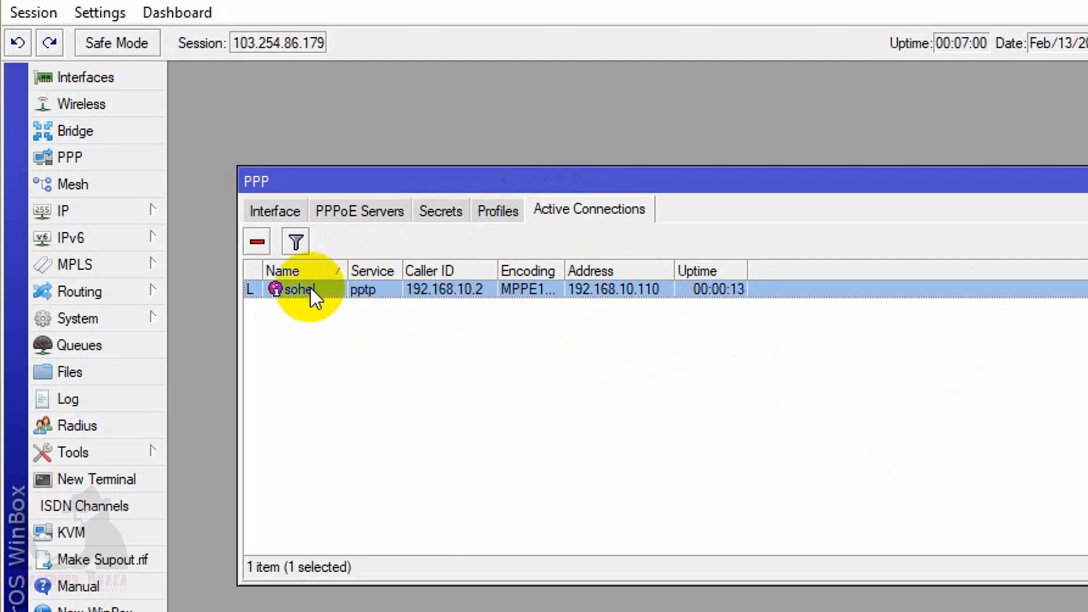
double_click(566, 268)
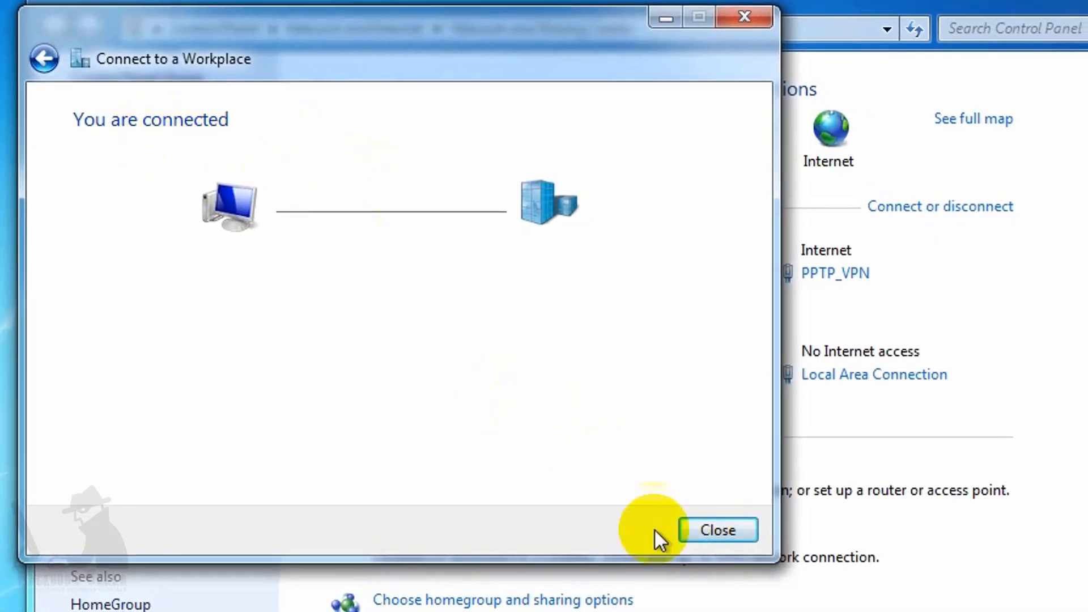
Open PPTP_VPN's status details to show IPv4 192.168.10.110 and DNS 192.168.10.1, 8.8.8.8.
left_click(729, 529)
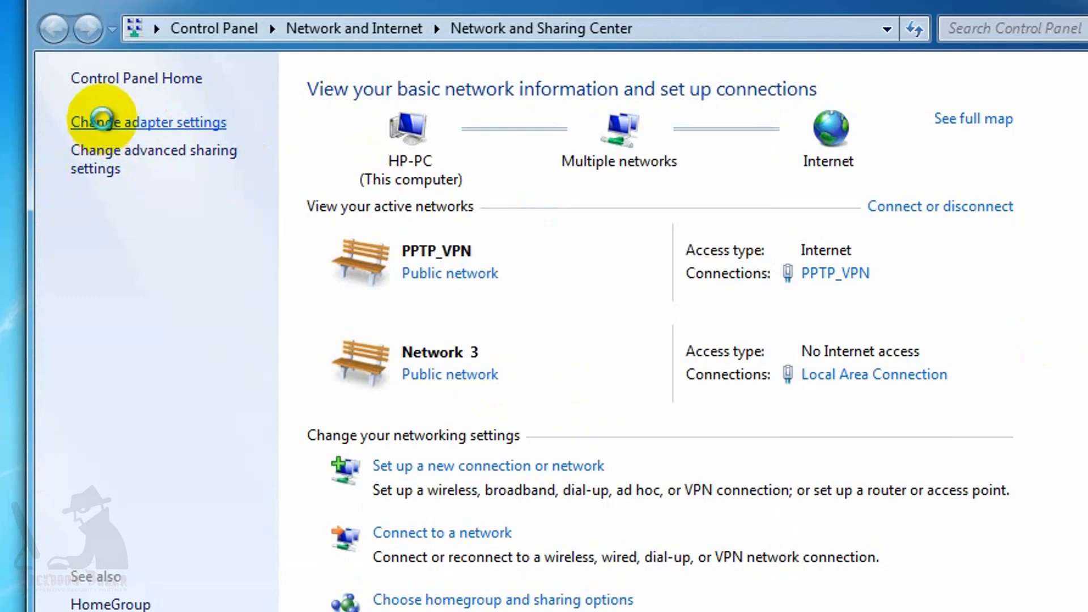
left_click(105, 124)
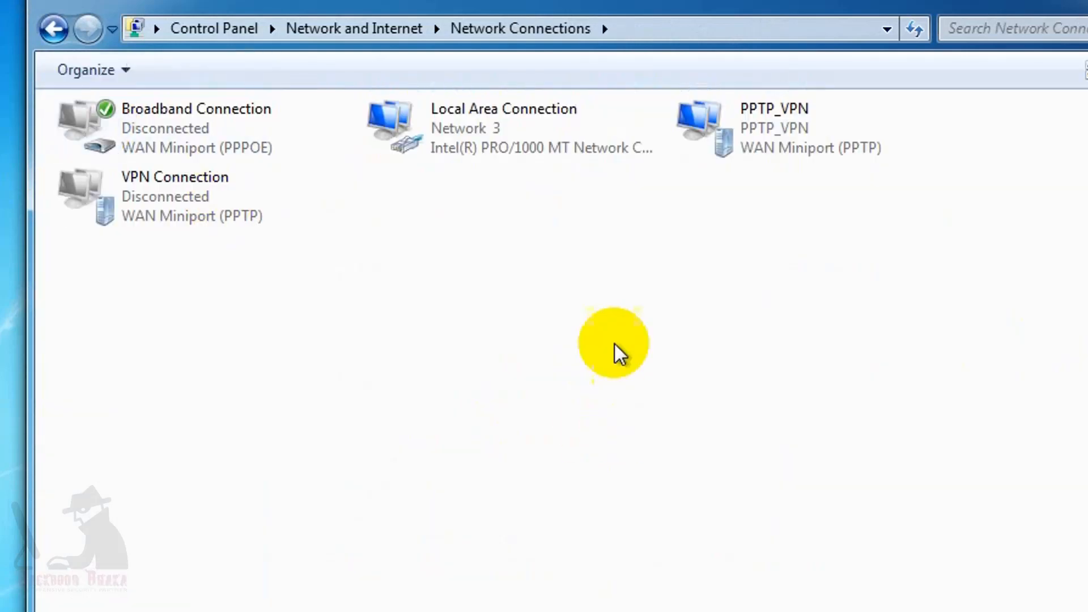
left_click(776, 136)
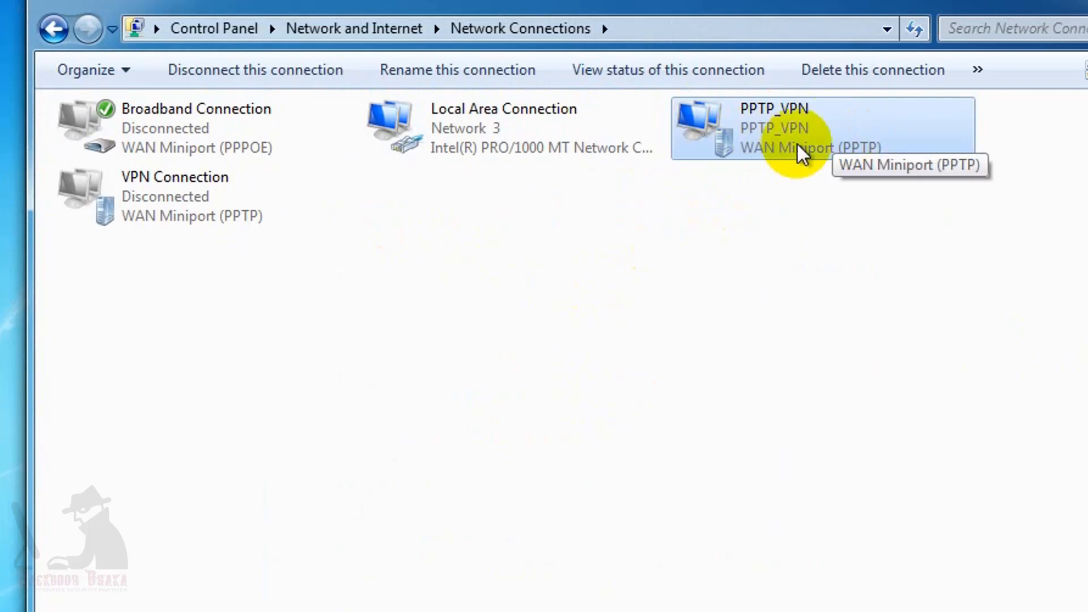
right_click(739, 124)
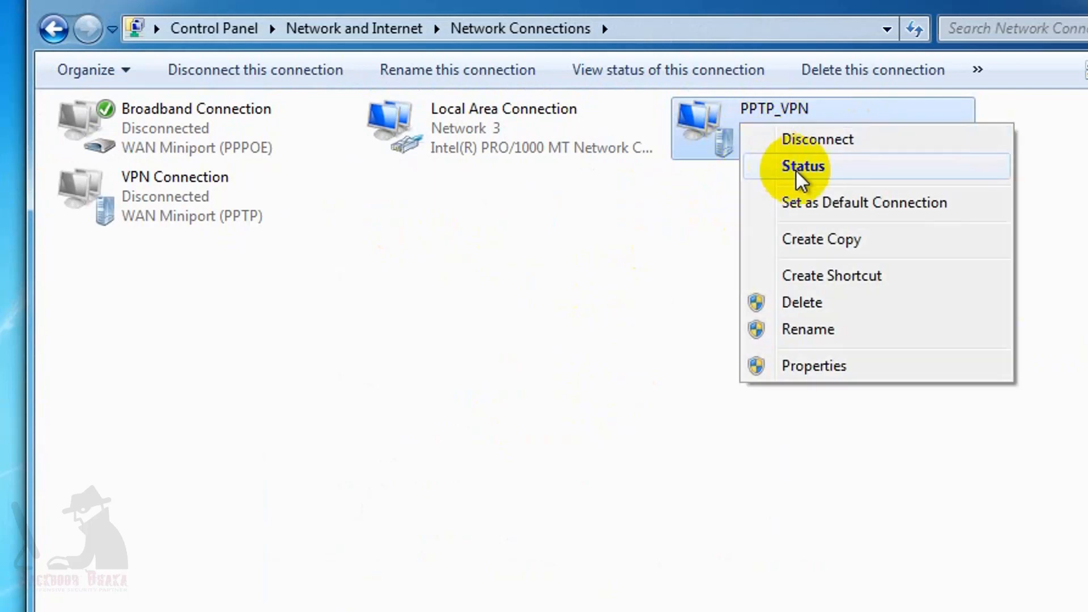
left_click(799, 170)
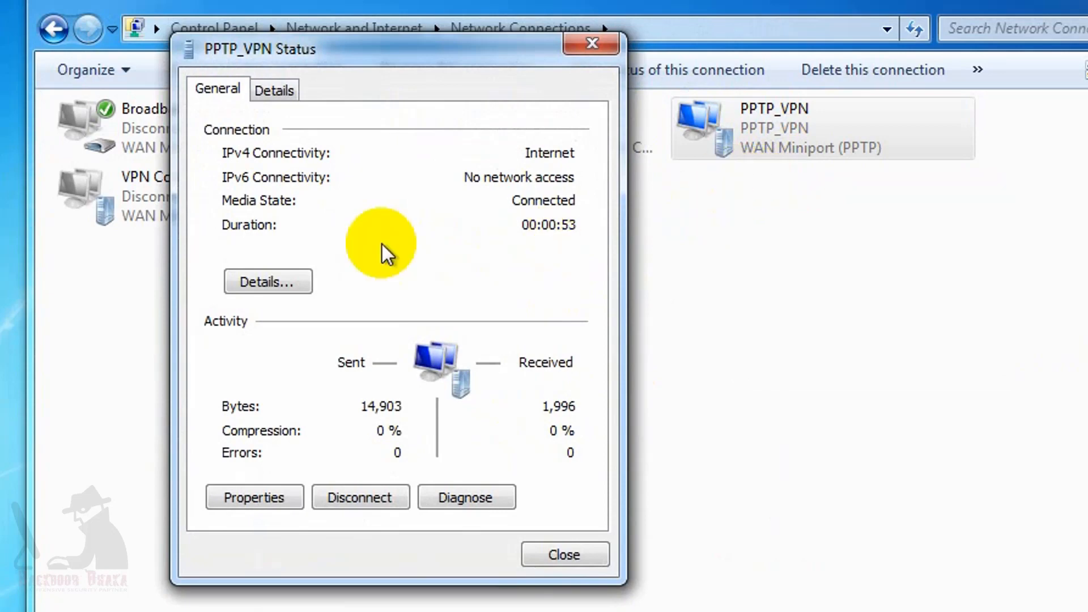
left_click(278, 289)
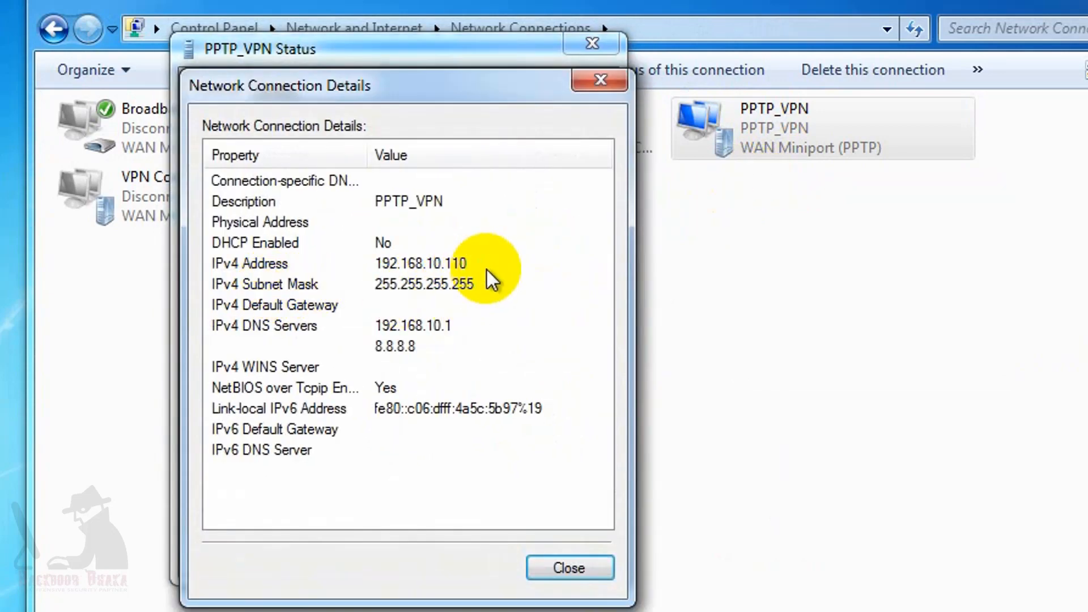
left_click(462, 263)
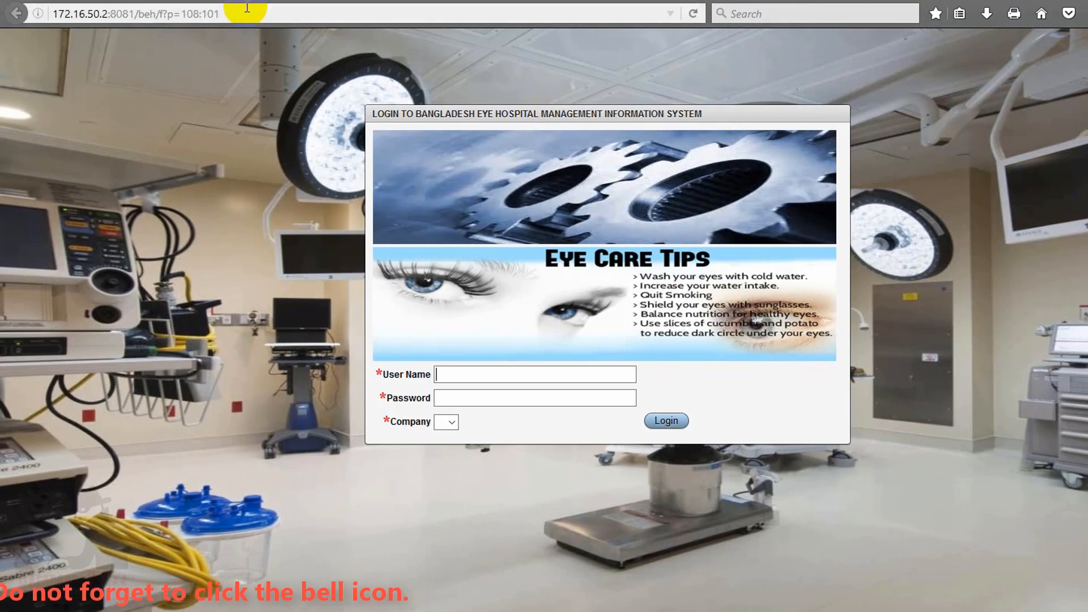
left_click(283, 10)
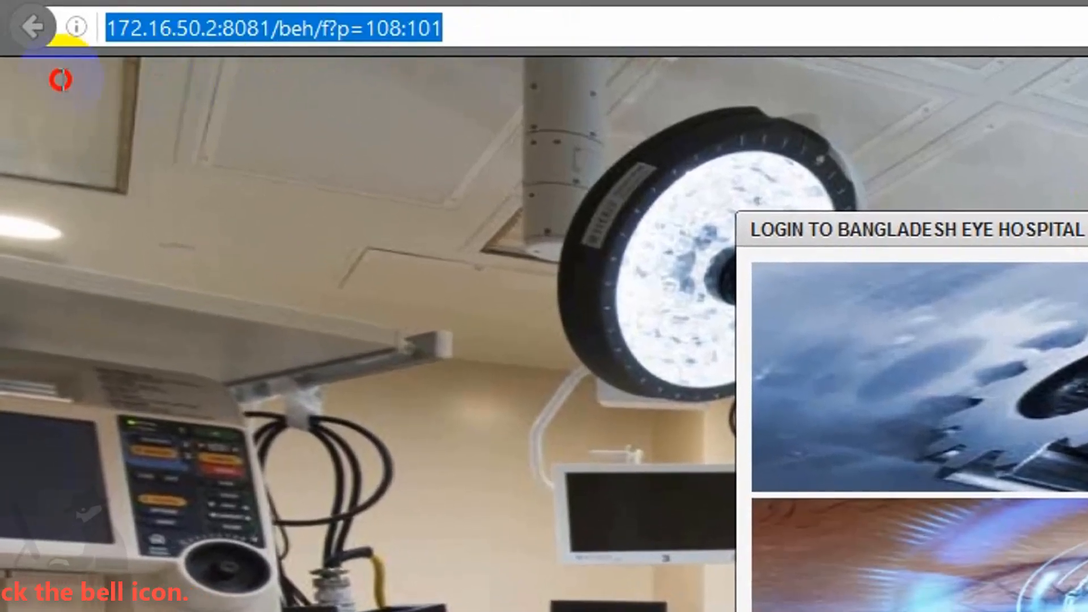
left_click(109, 29)
left_click_drag(107, 29, 451, 24)
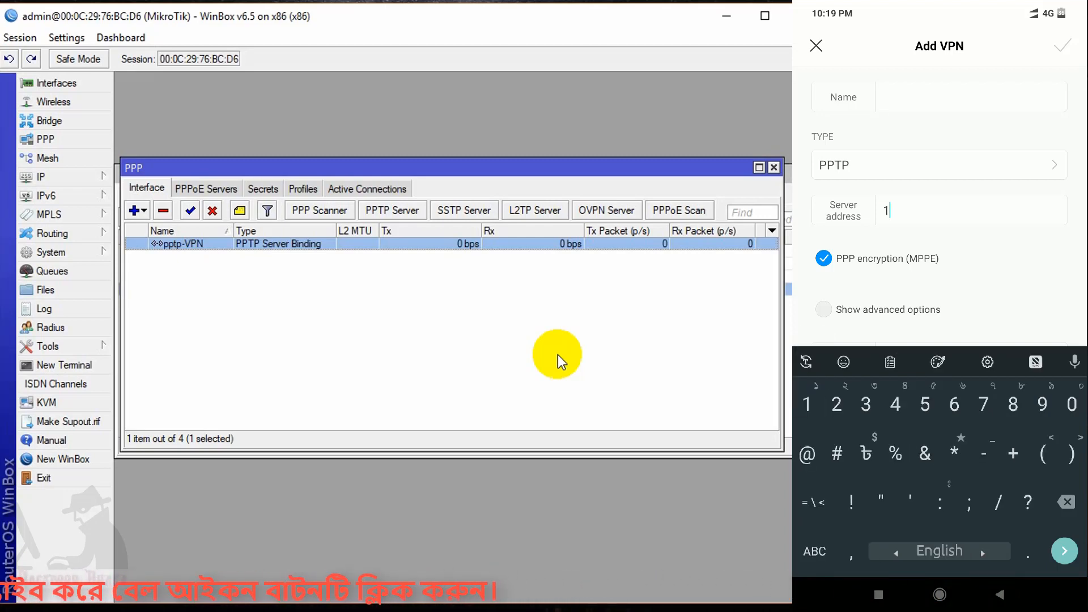
Fill in server address 103.254.86.179 plus the user's name and password in Add VPN.
type("103.")
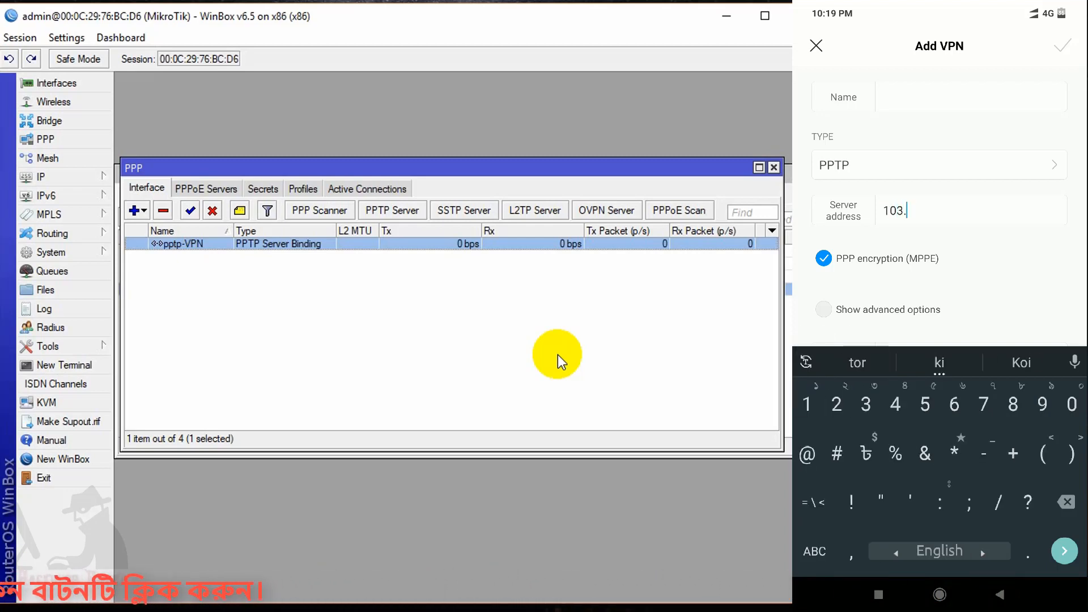
type("254.86")
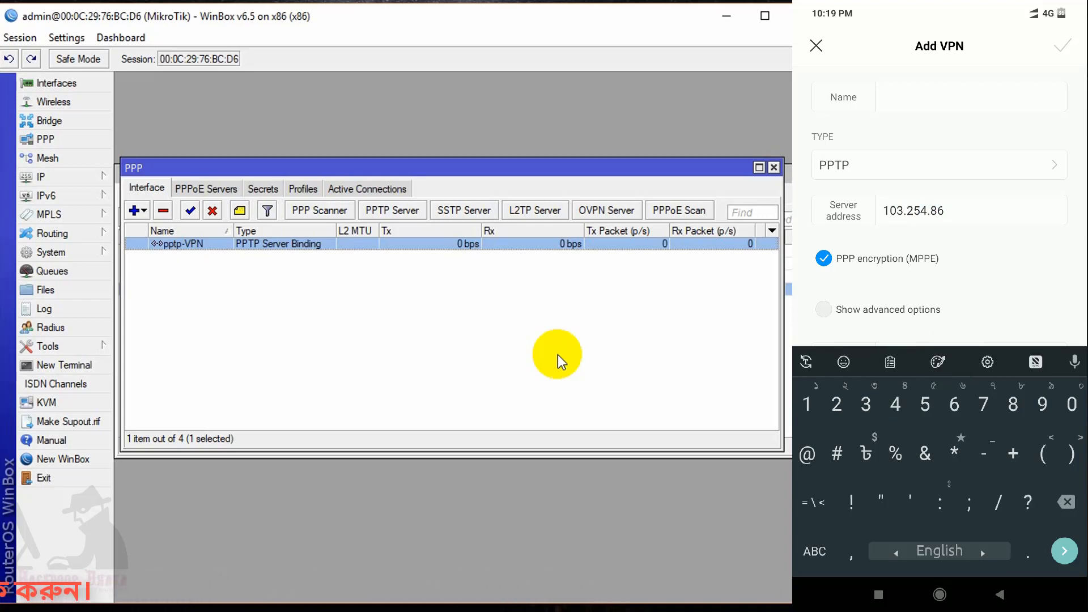
type(".179")
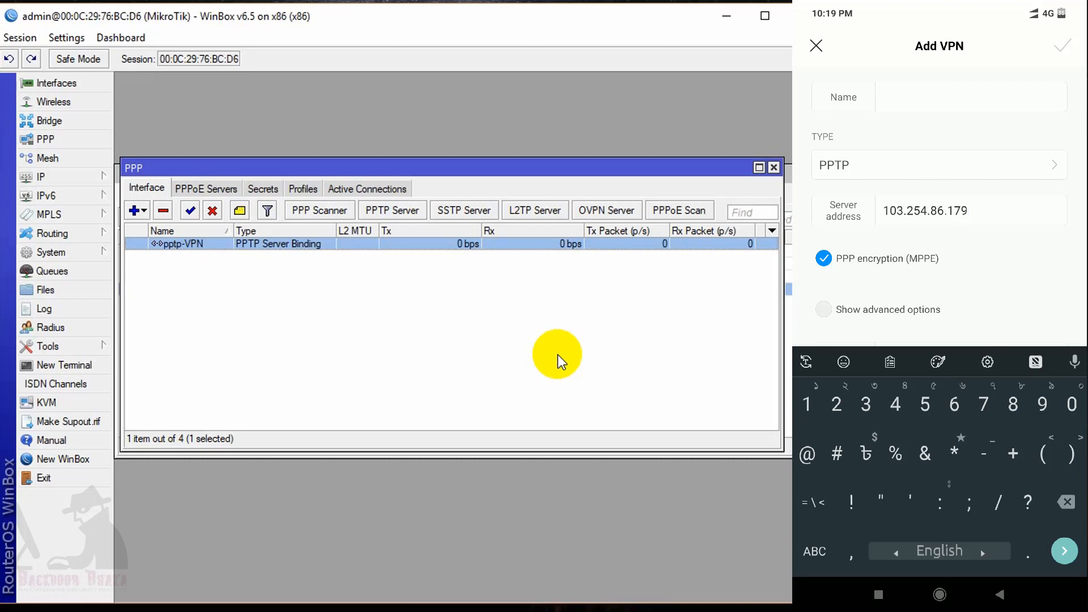
scroll(939, 207, "down", 2)
left_click(883, 289)
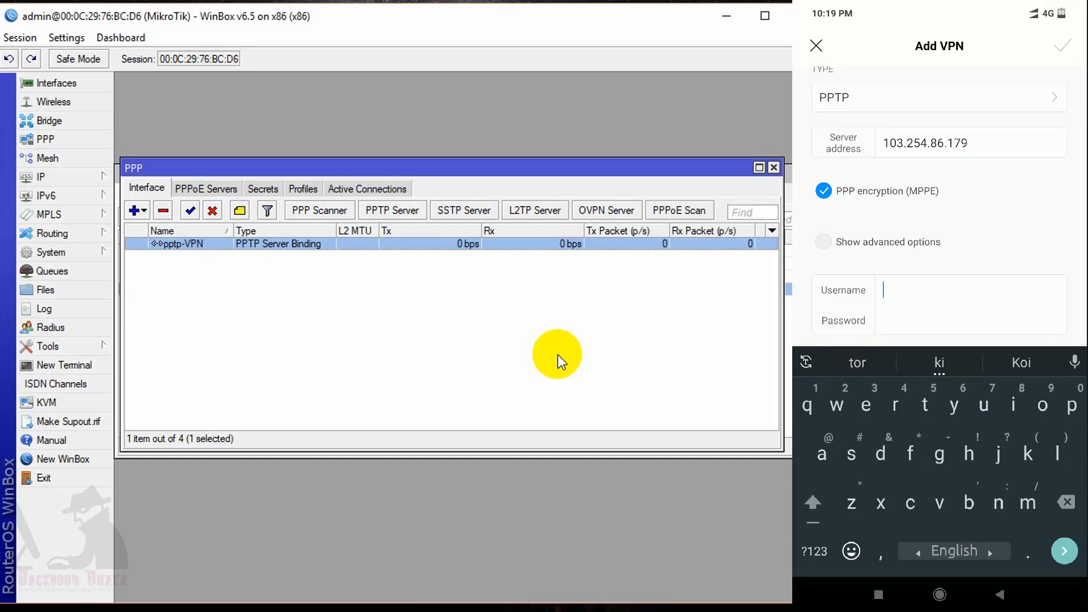
type("mon")
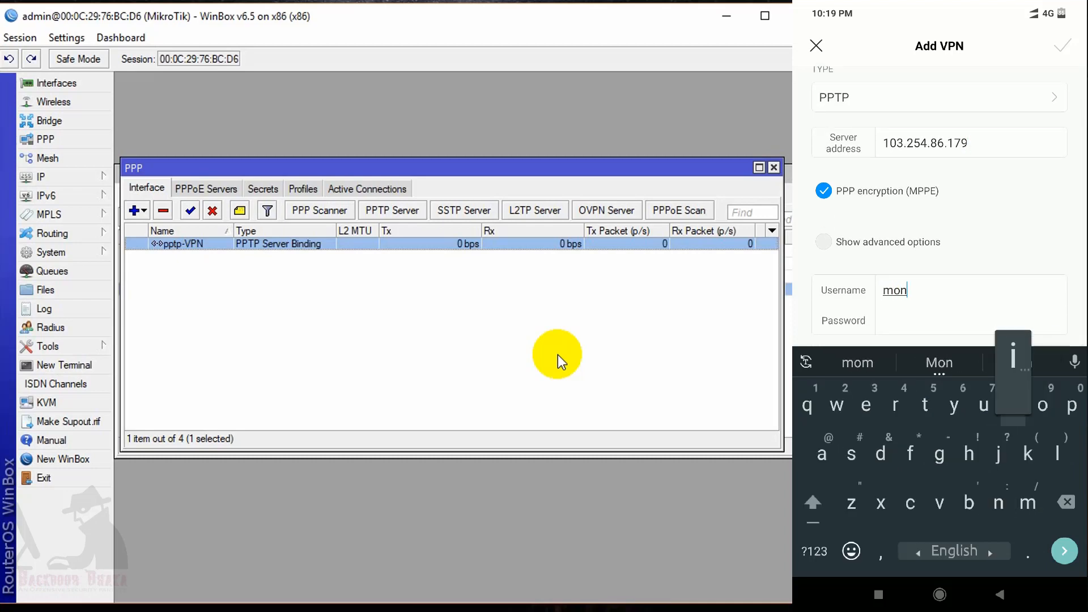
type("ir")
key("Return")
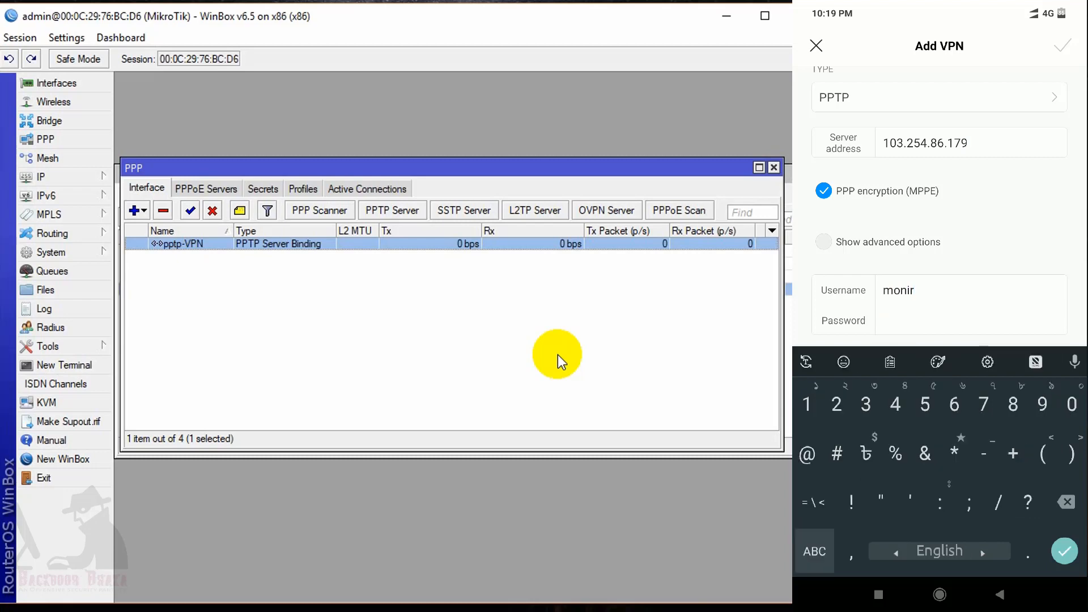
type("1234")
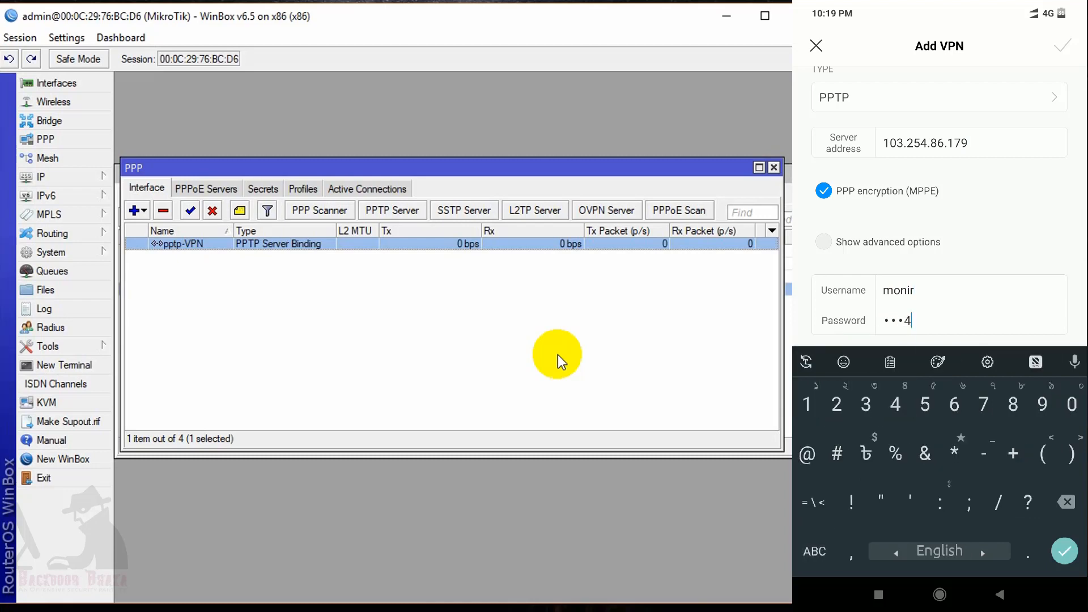
scroll(940, 199, "up", 2)
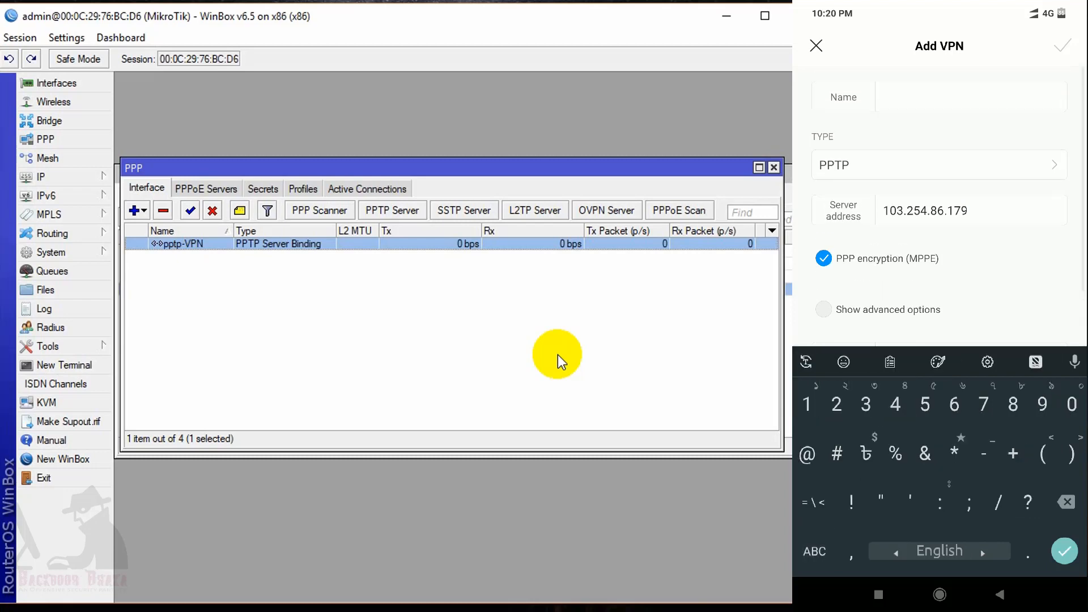
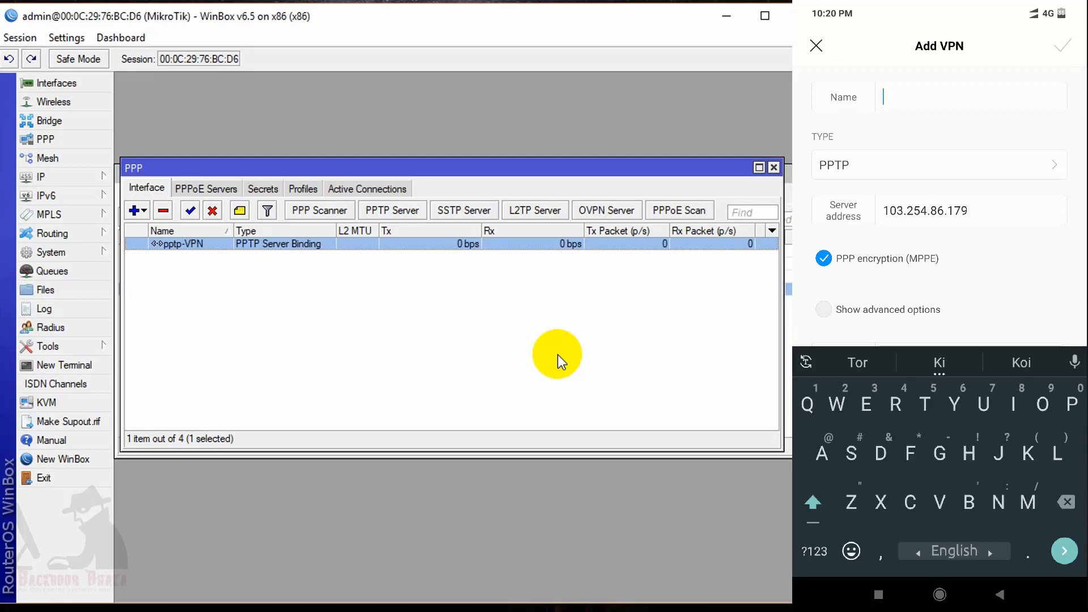
Name the phone's PPTP VPN entry PPTP_VPN and review its server, username and password fields.
type("PP")
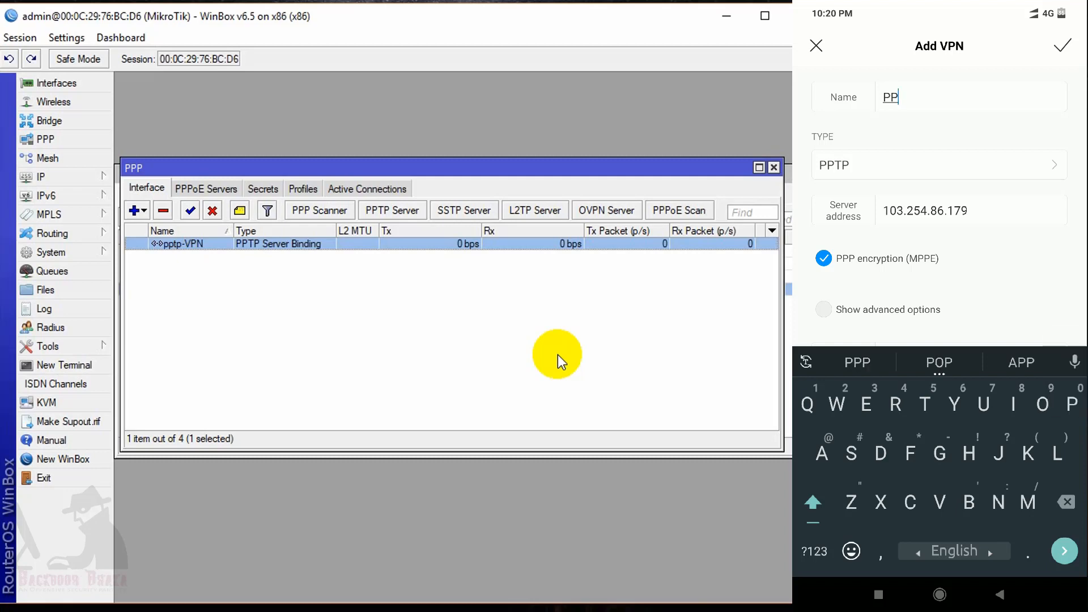
type("TP")
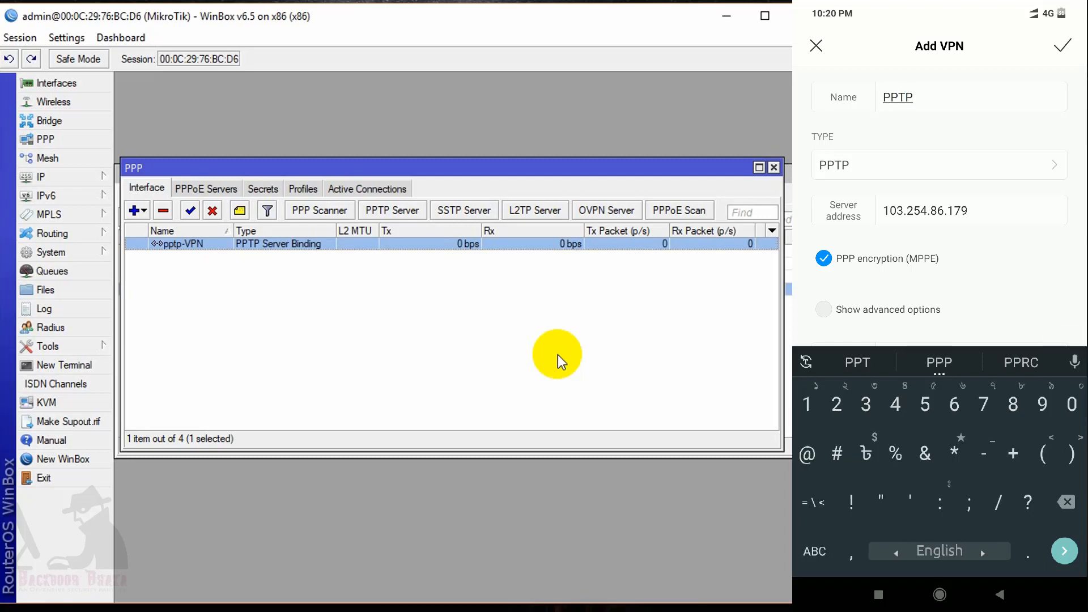
type("_VPN")
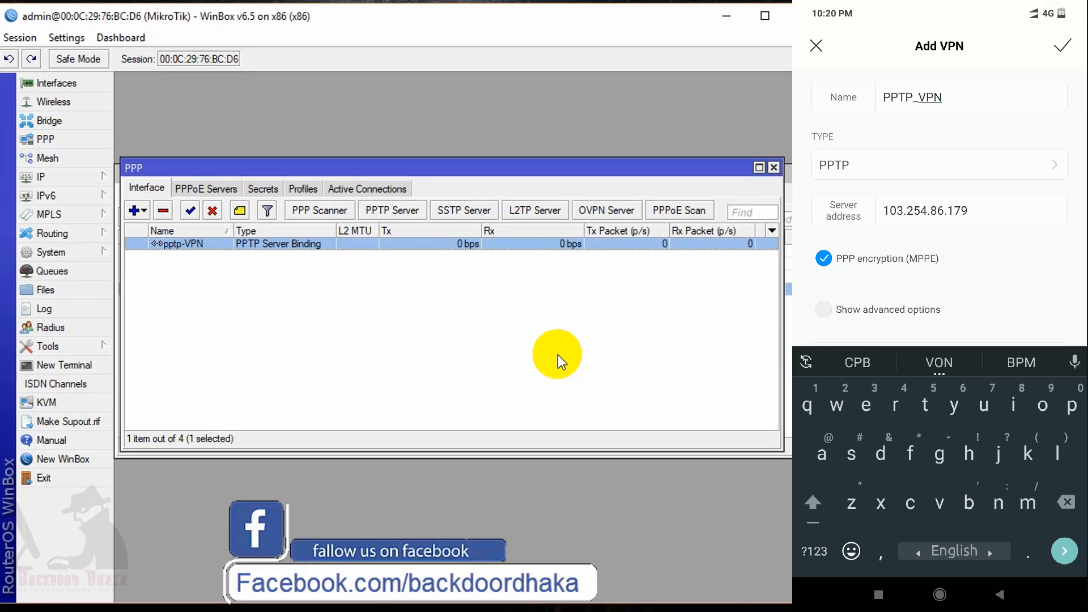
scroll(948, 195, "down", 1)
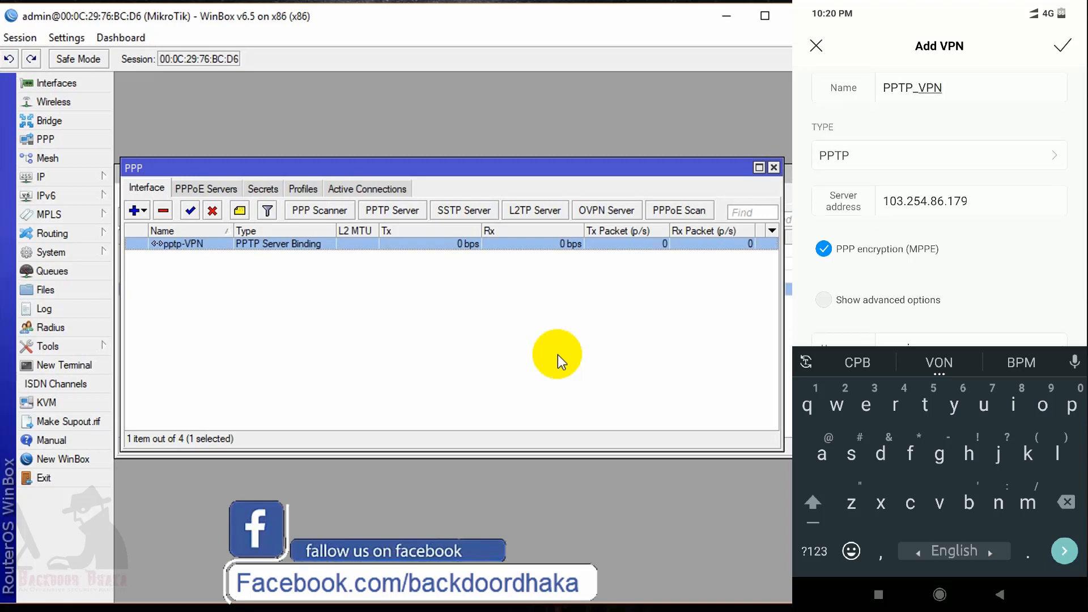
scroll(940, 199, "down", 2)
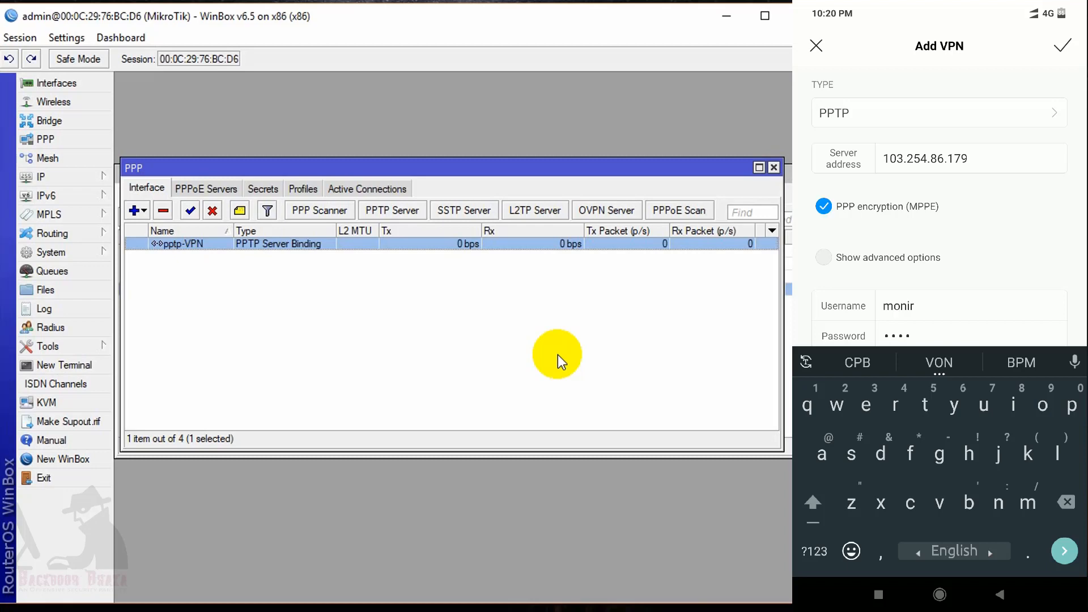
scroll(940, 198, "up", 2)
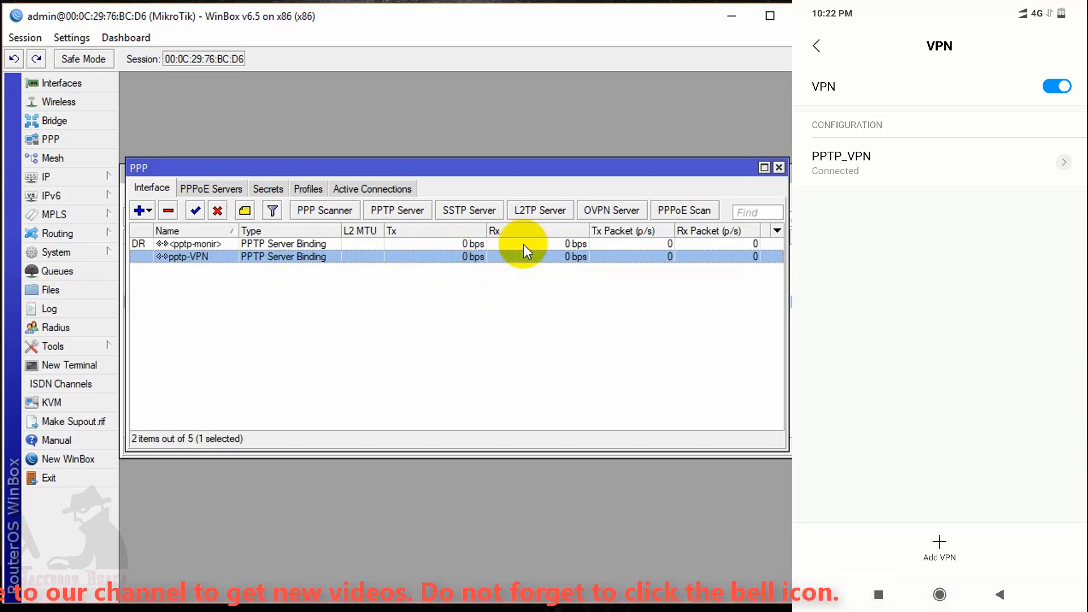
Select the pptp session from 119.30.47.205 at 192.168.10.110 in Active Connections, then bring up the phone's recent apps.
left_click(351, 189)
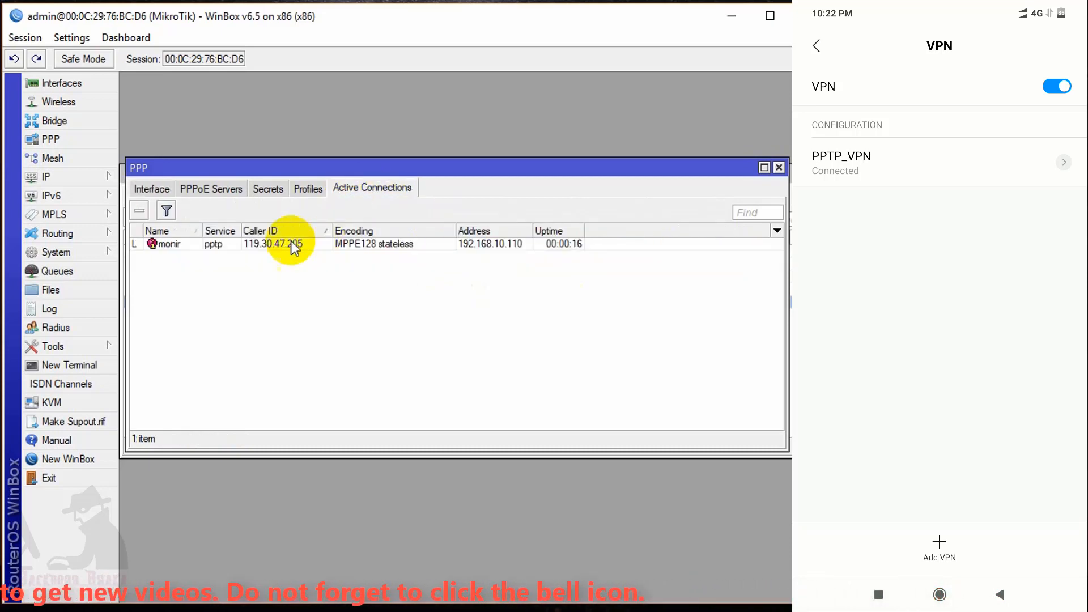
left_click(179, 243)
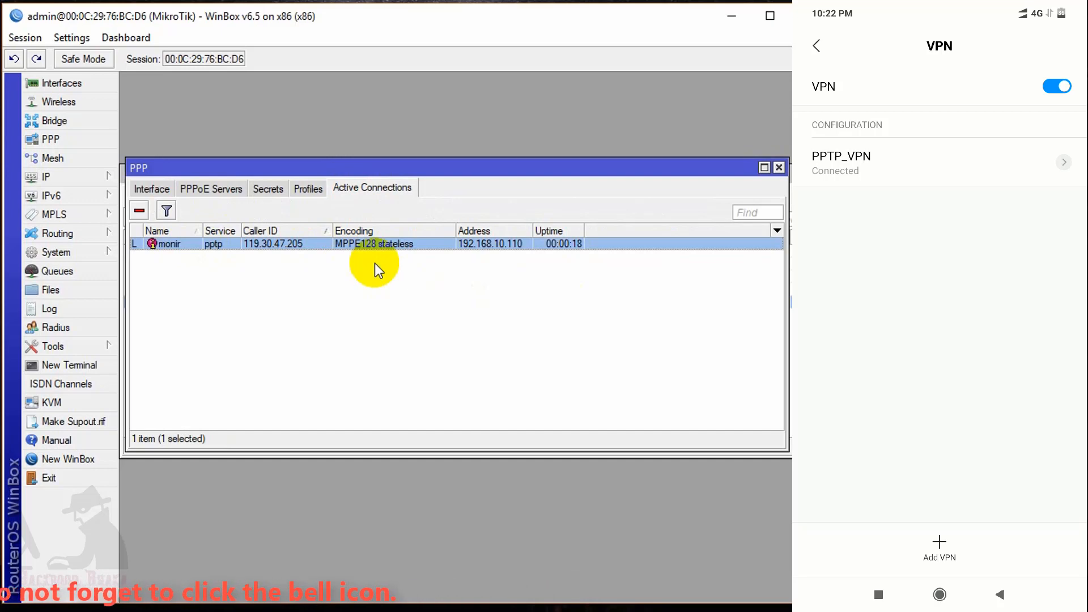
left_click(879, 595)
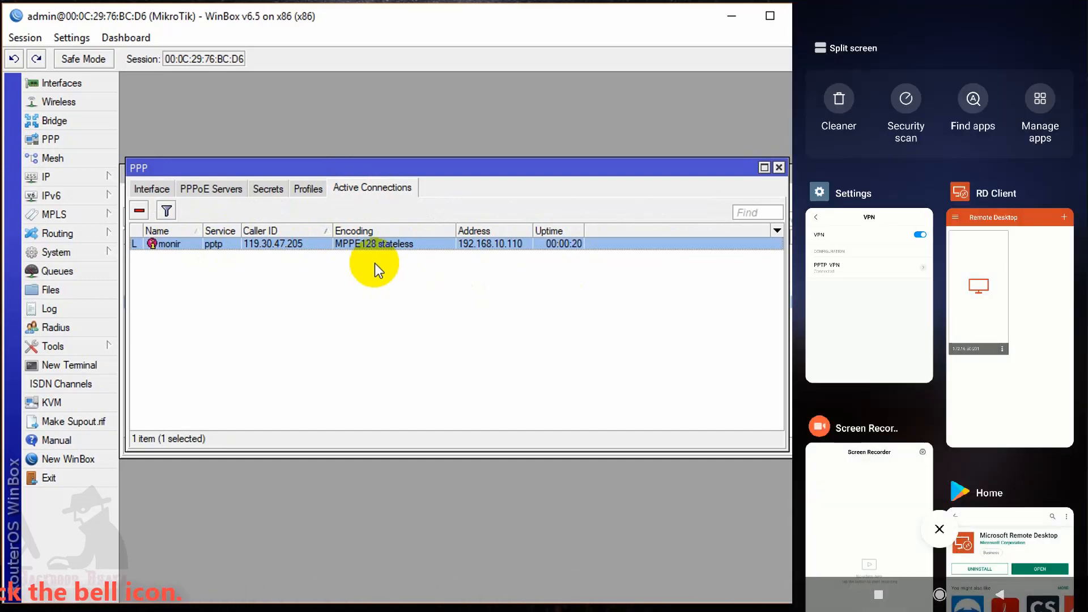
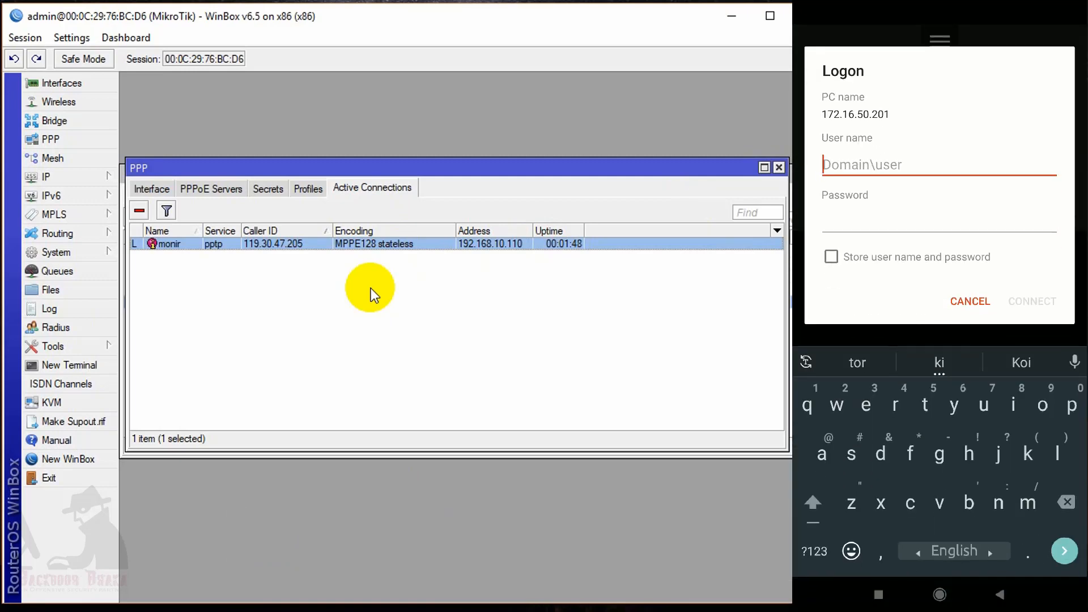
Enter the account user name in the Remote Desktop logon for PC 172.16.50.201.
type("I")
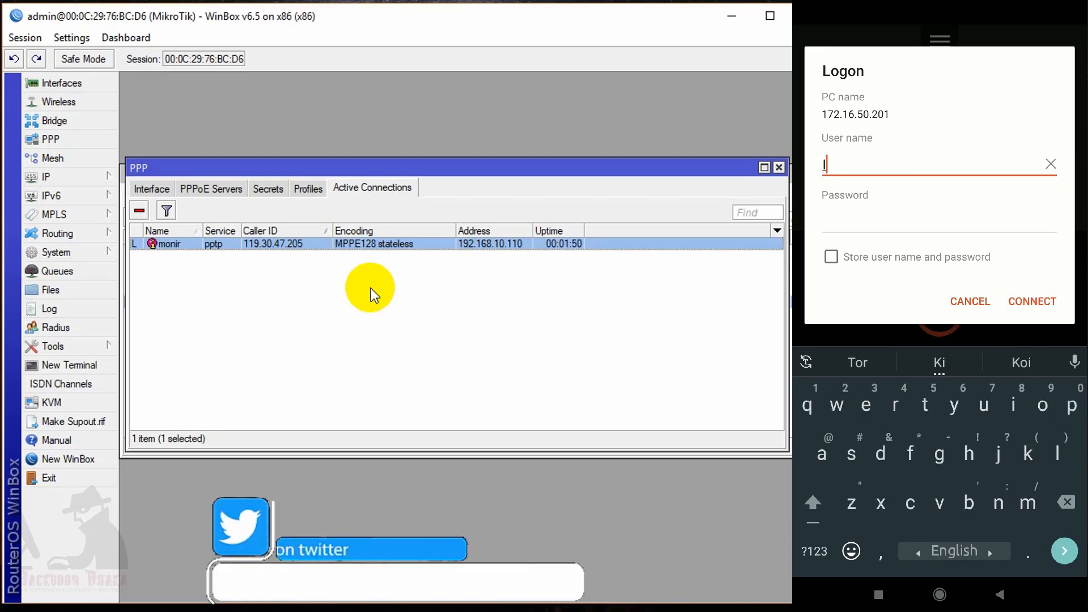
type("TSOFT")
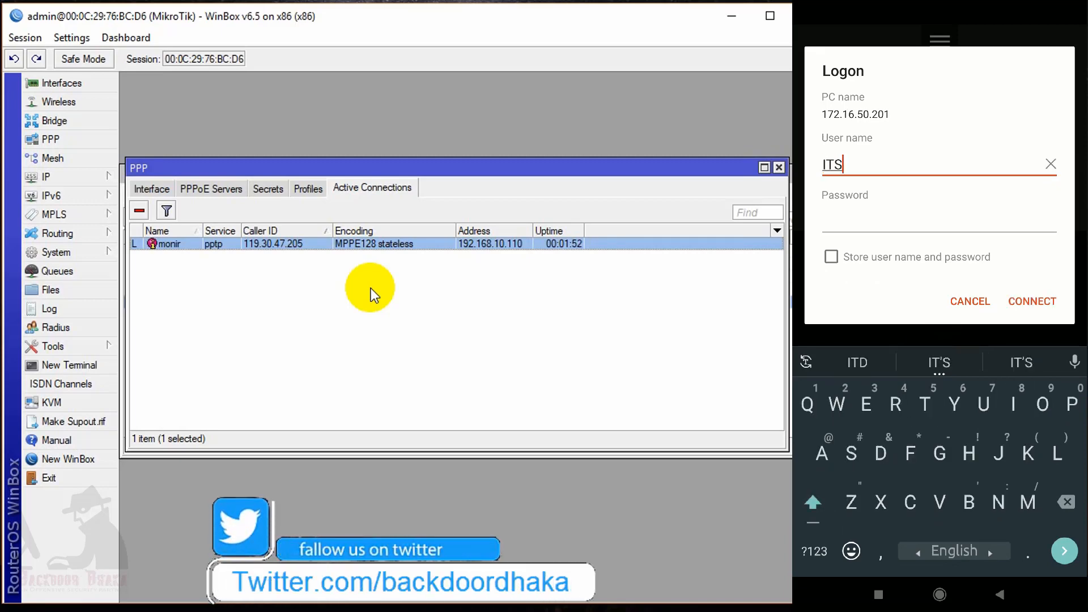
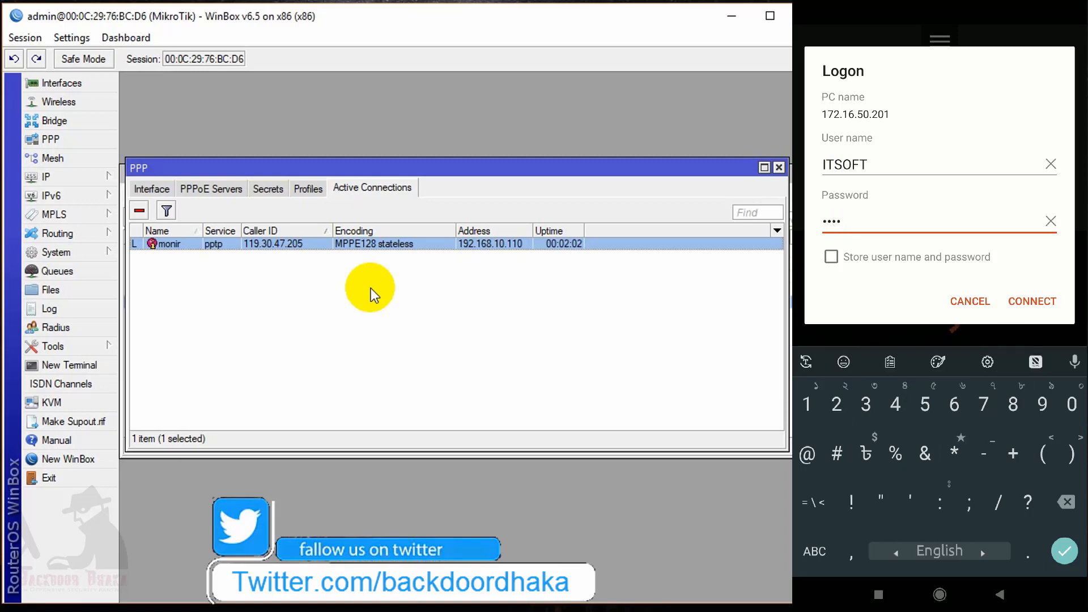
Save the user name and password on the phone and connect remote desktop to 172.16.50.201.
left_click(832, 257)
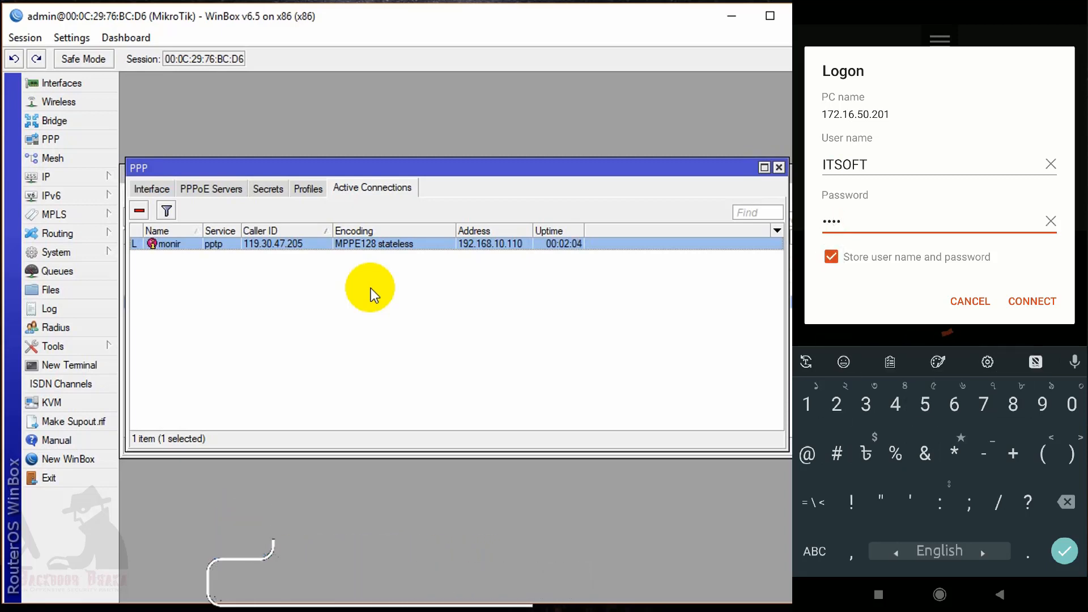
key("Return")
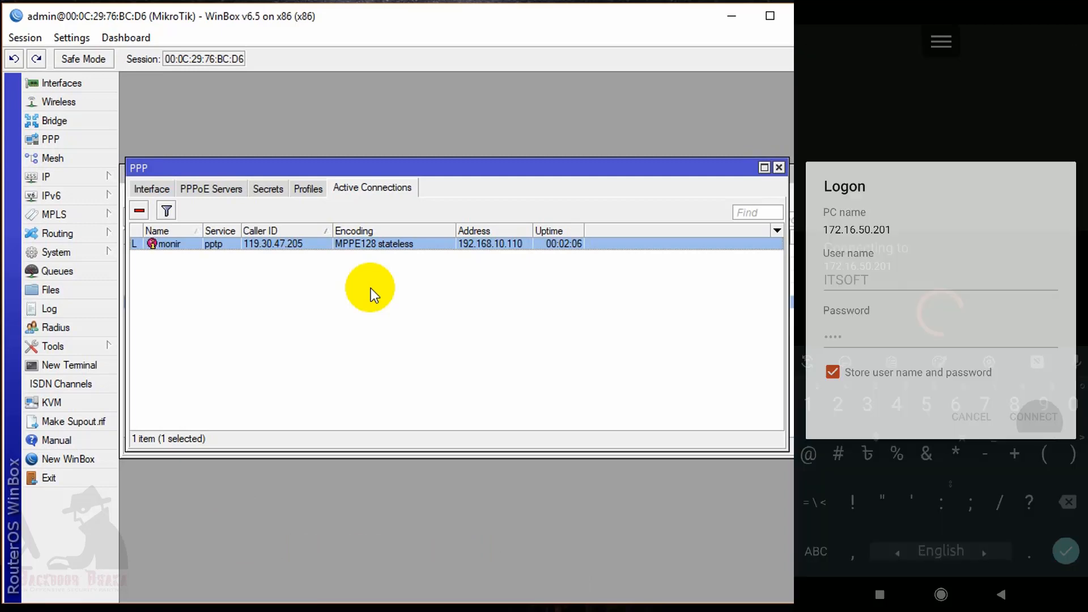
left_click(1032, 301)
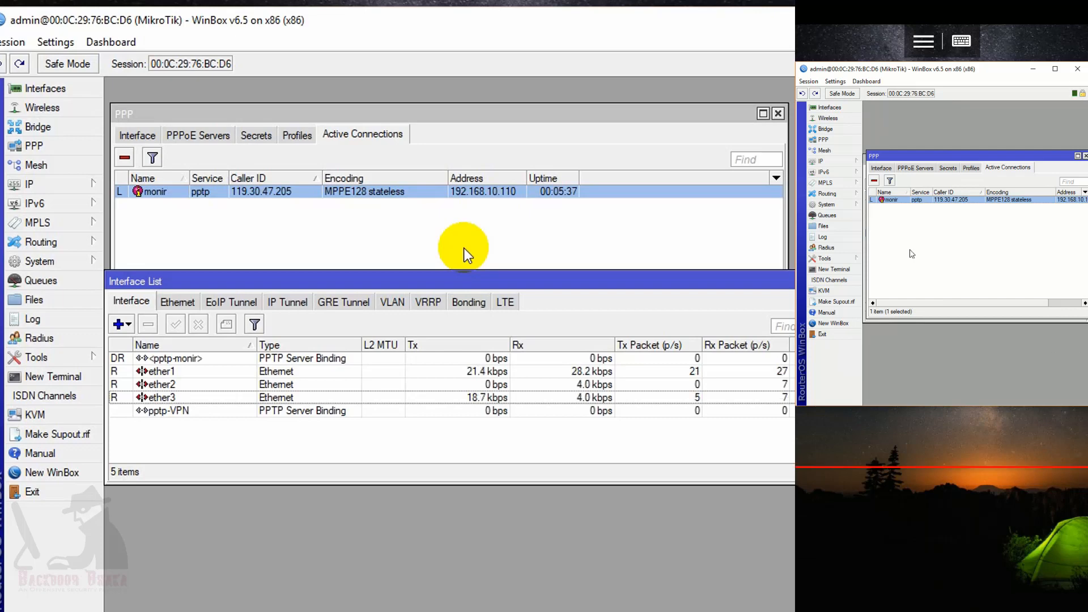
left_click(334, 415)
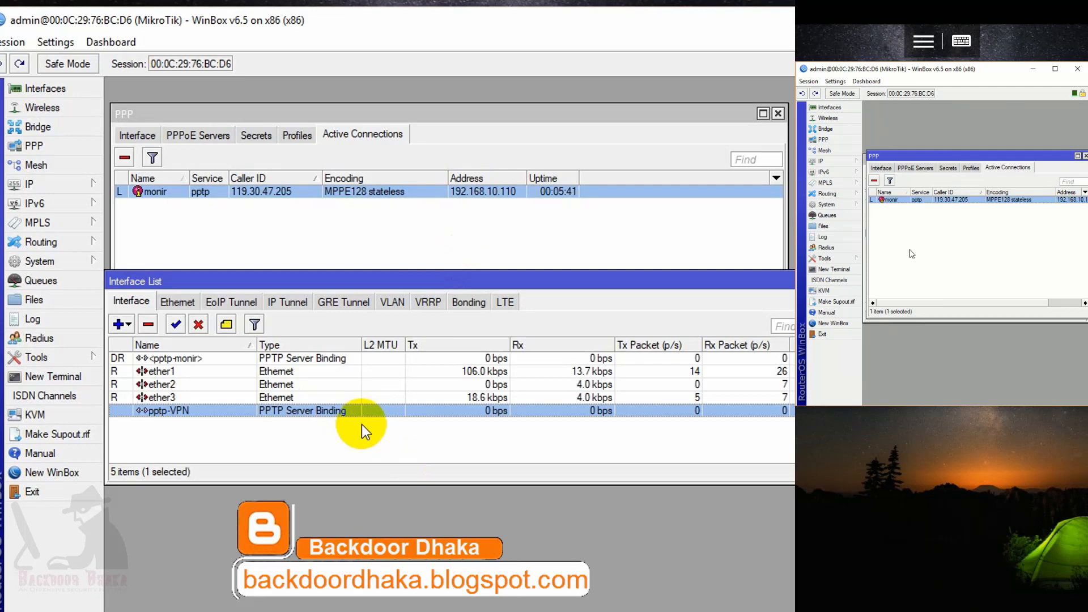
double_click(337, 411)
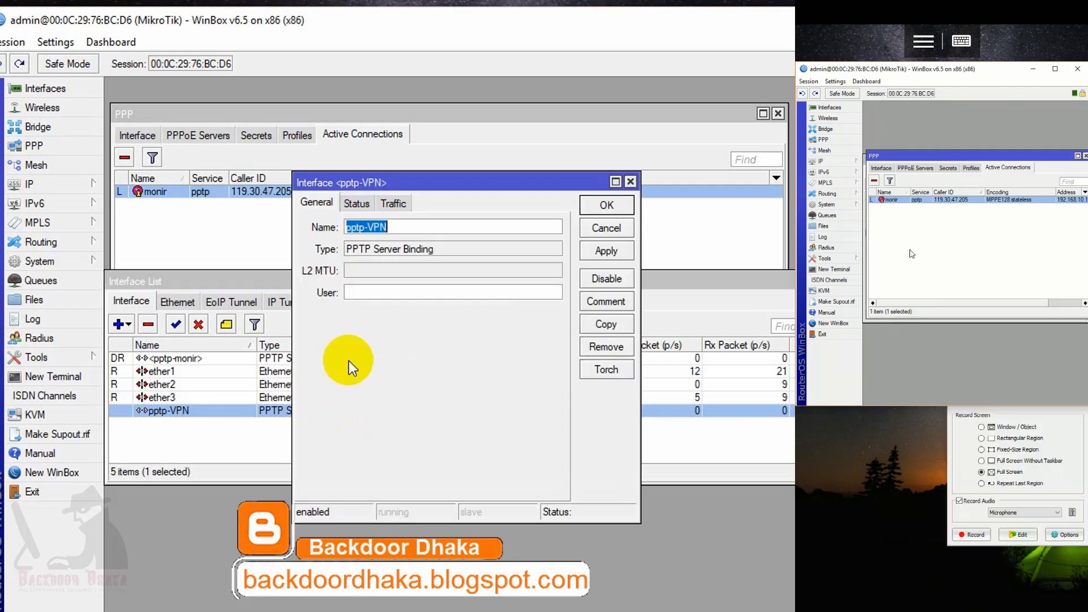
left_click(398, 204)
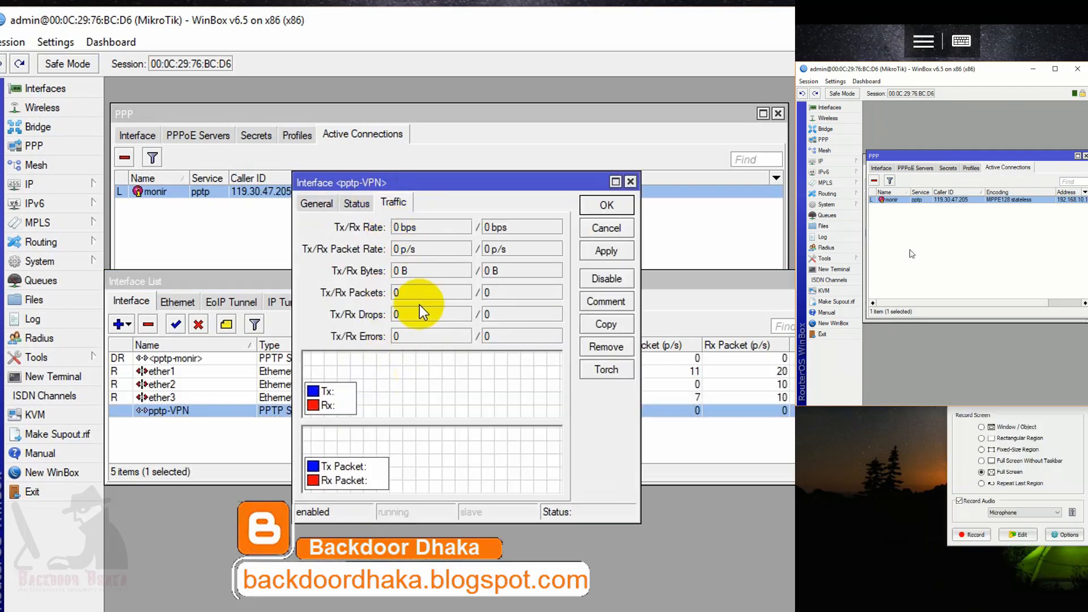
left_click(606, 205)
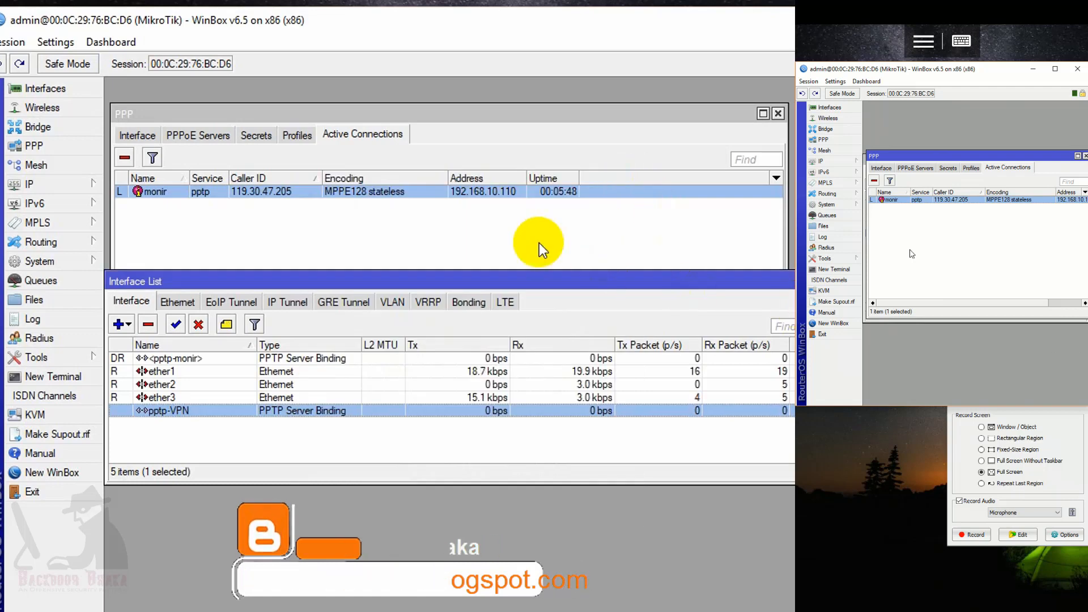